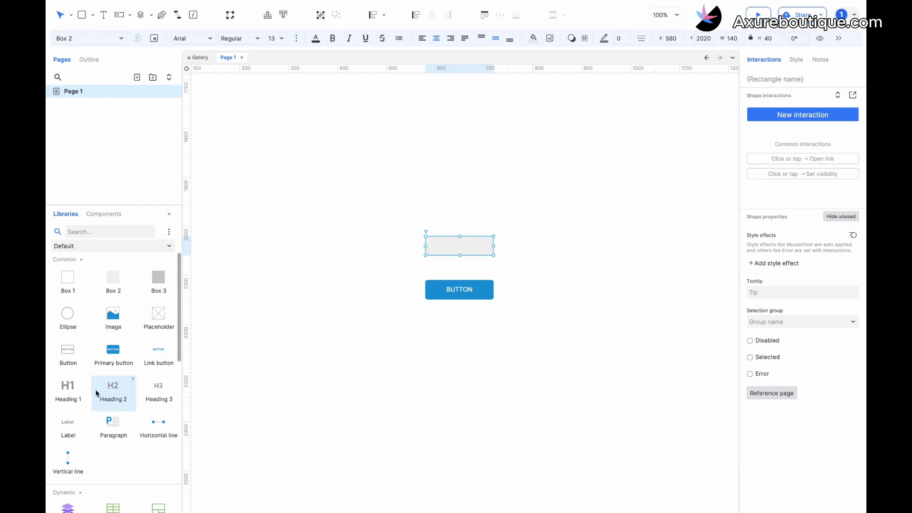
Add a Heading 2 widget below the blue button and move that button up to Y 2100
left_click_drag(107, 389, 434, 317)
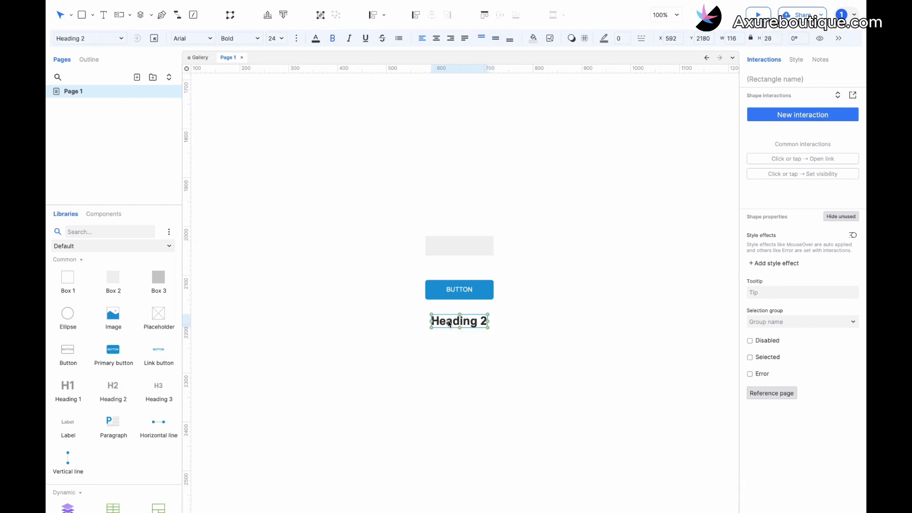
left_click_drag(469, 292, 469, 286)
Label the gray box above the blue button "Button"
double_click(464, 245)
type("Button")
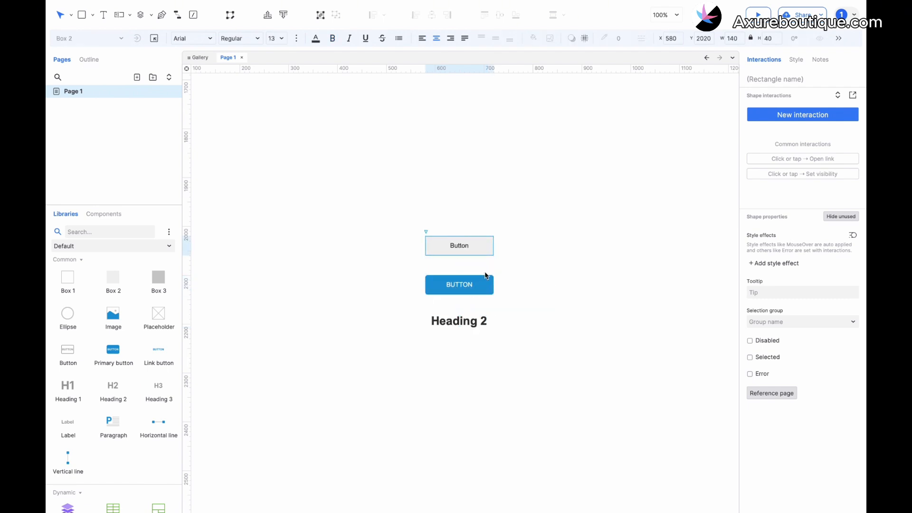
left_click(501, 270)
left_click(474, 285)
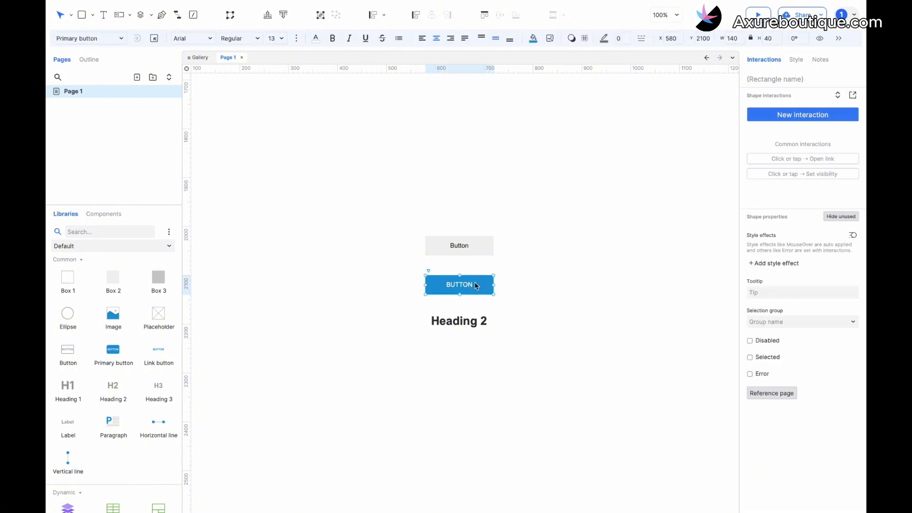
Change the heading's text to "Button" and center it beneath the blue button at X 611, Y 2180
double_click(459, 321)
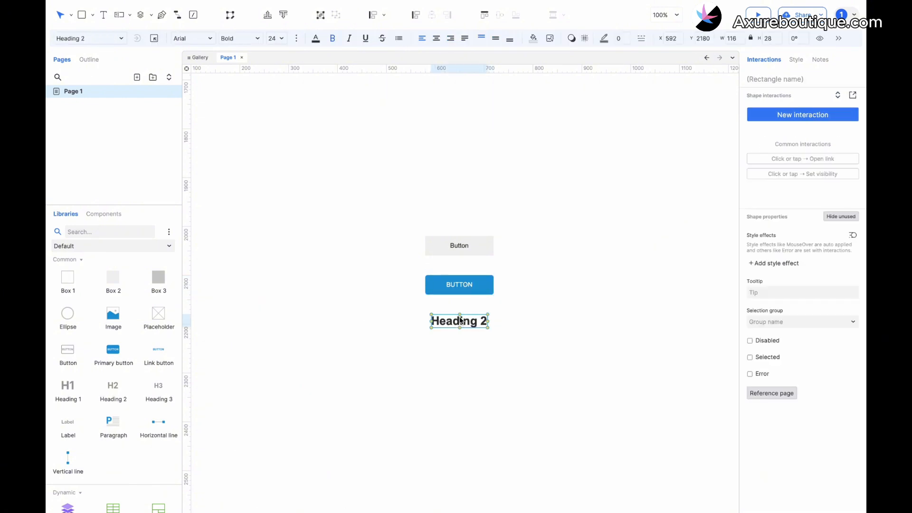
type("Button")
left_click(495, 348)
left_click_drag(456, 321, 454, 321)
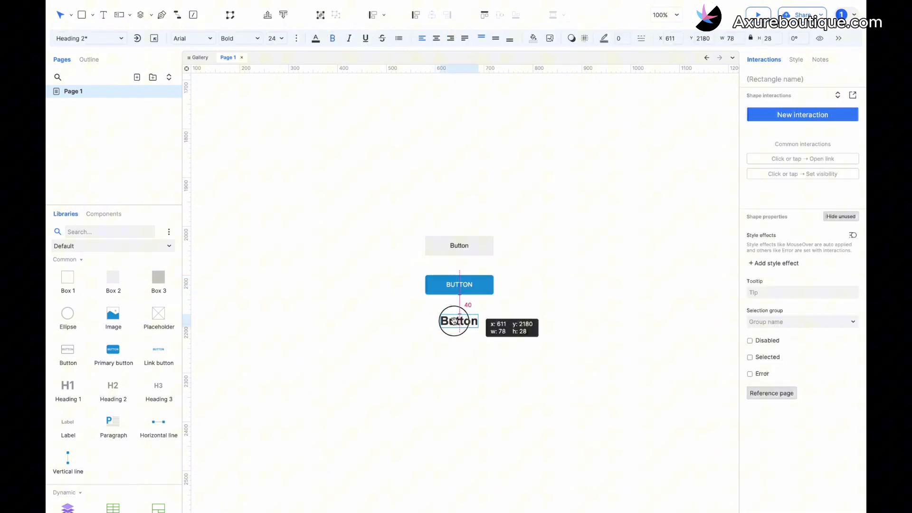
Copy the blue button and paste only its style onto the gray box
left_click(460, 293)
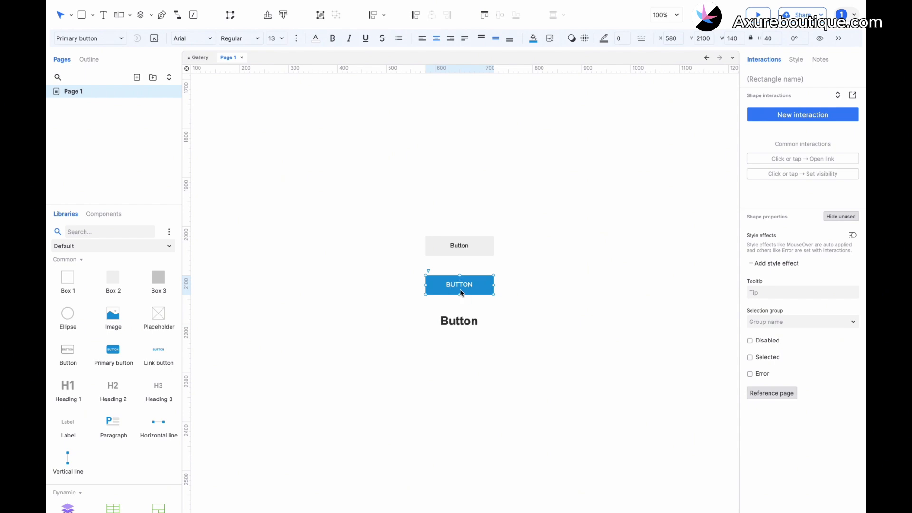
right_click(462, 293)
left_click(501, 240)
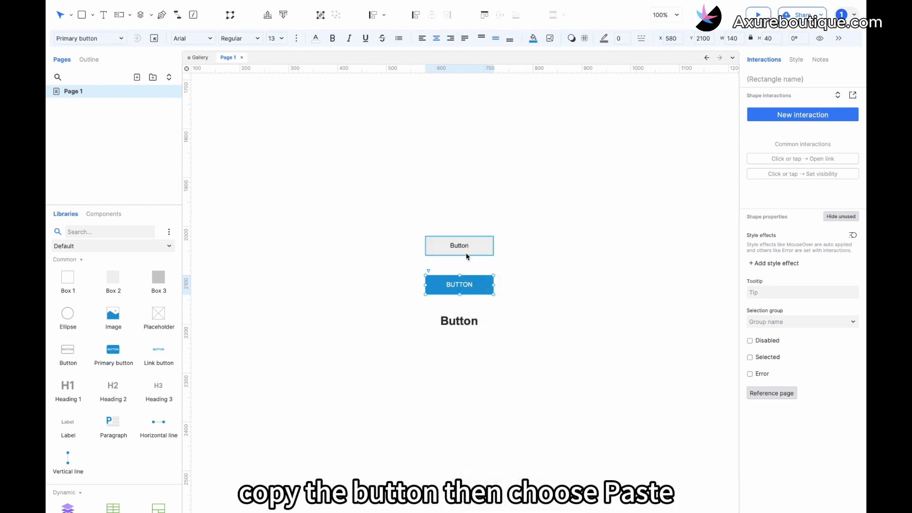
left_click(467, 255)
right_click(467, 252)
mouse_move(496, 261)
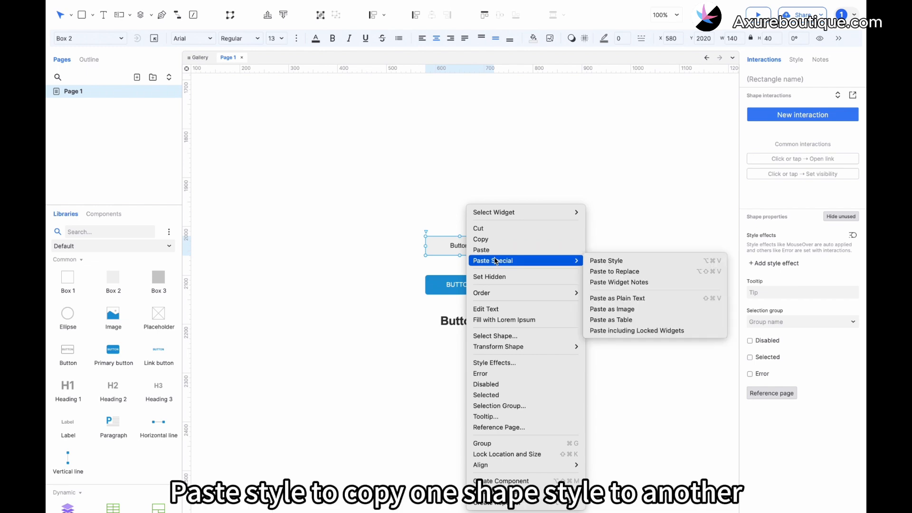
left_click(605, 261)
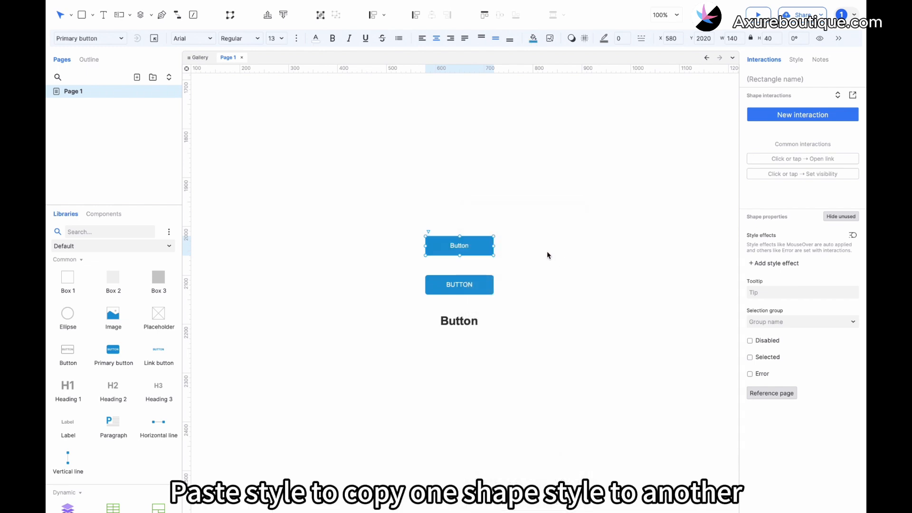
Paste the copied blue button style onto the heading
left_click(547, 254)
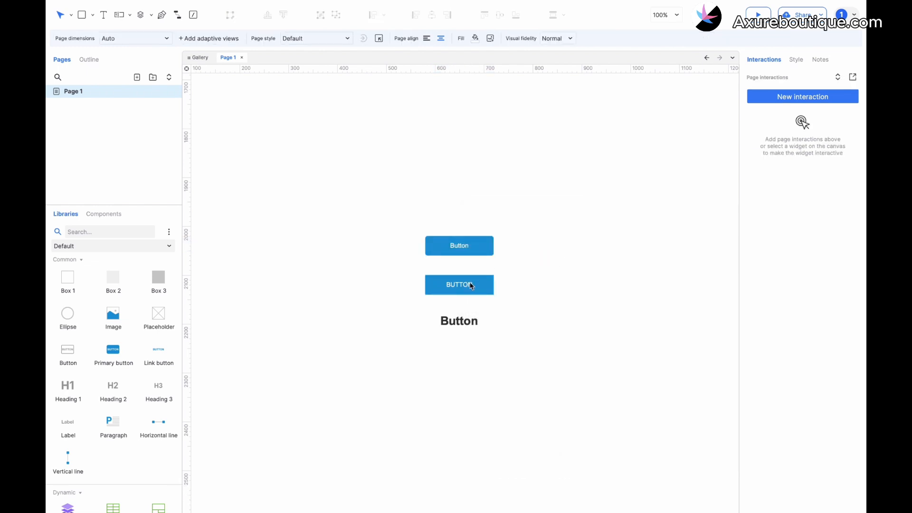
left_click(456, 320)
right_click(456, 320)
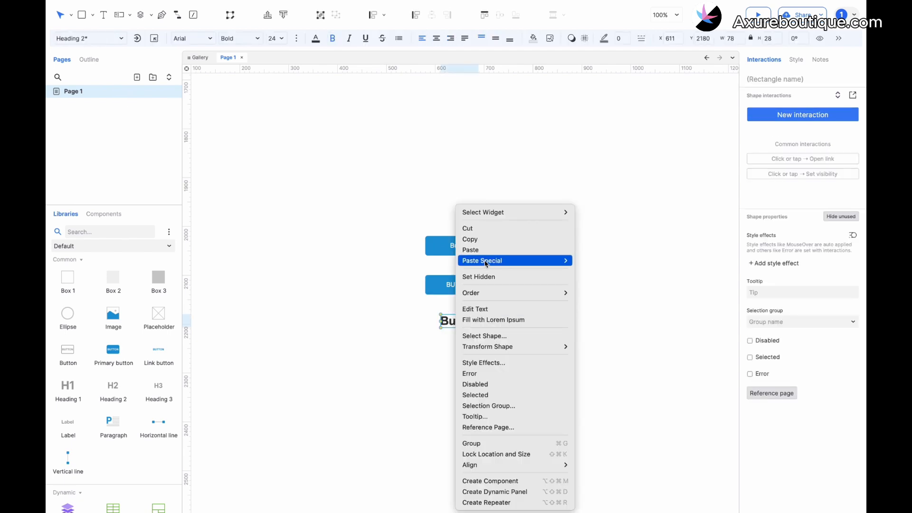
mouse_move(561, 261)
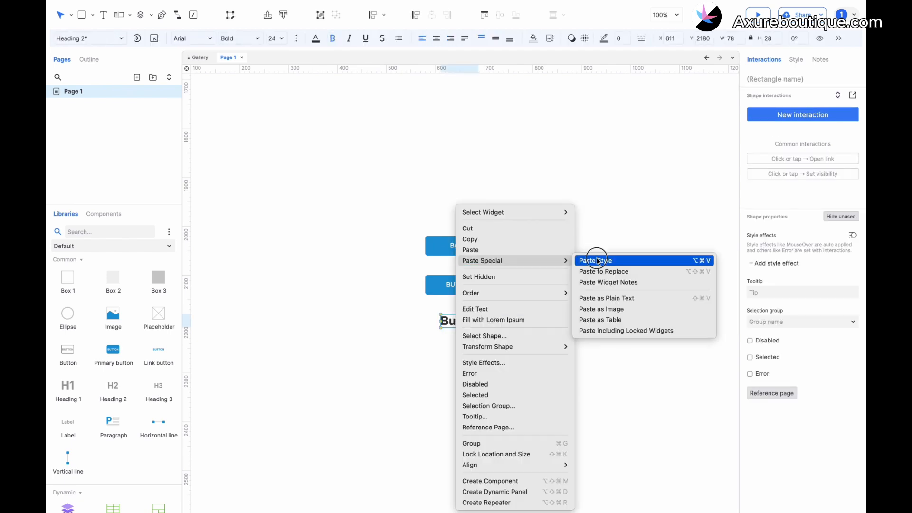
left_click(598, 261)
Enlarge the restyled heading to the blue buttons' width of 140 and move the middle button to Y 2094 to even the spacing
left_click(512, 285)
left_click(458, 320)
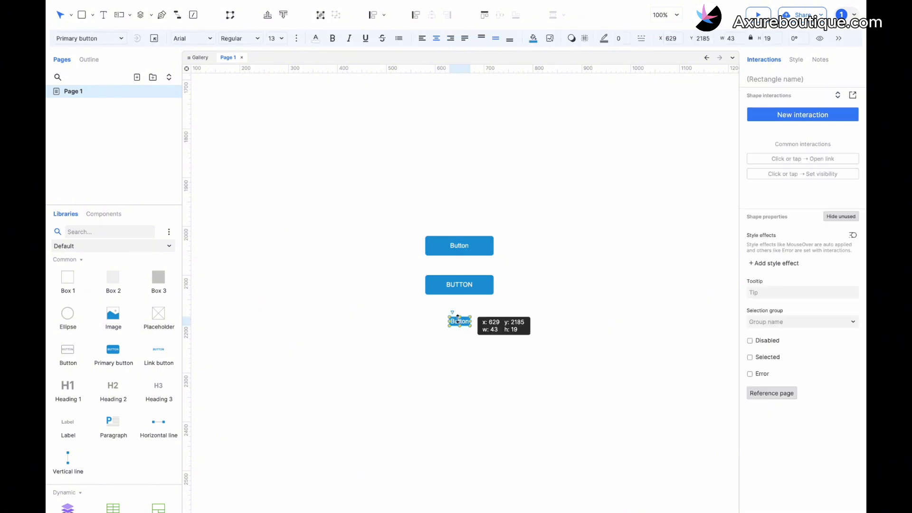
left_click_drag(448, 315, 480, 284)
left_click(481, 336)
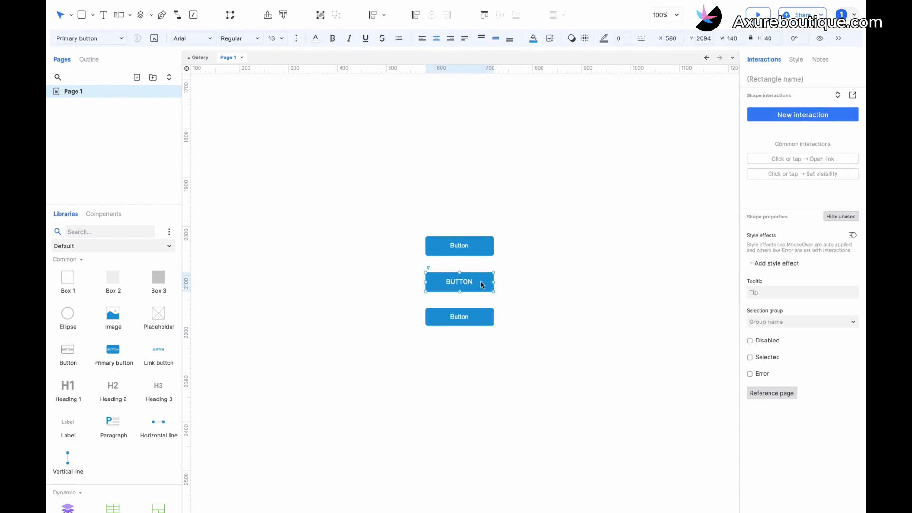
left_click(537, 261)
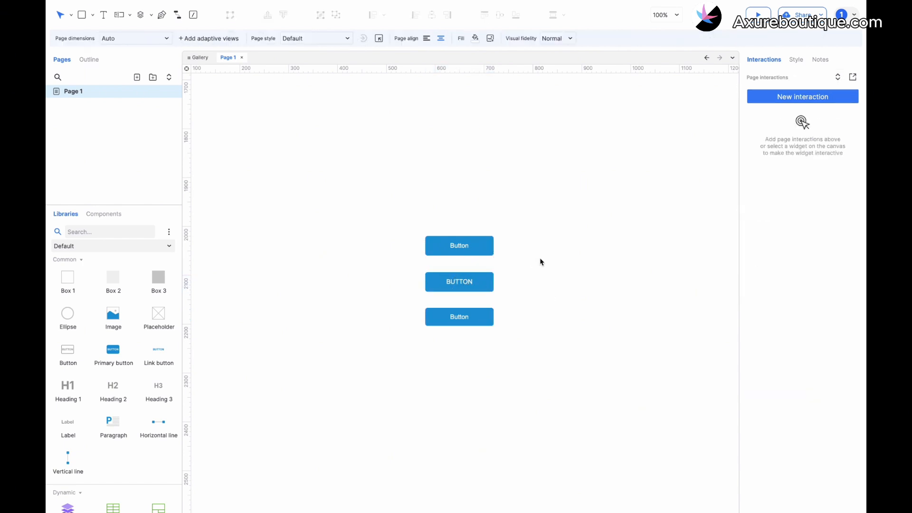
Move the middle button to X 650, Y 2020 so it overlaps the top button, and fill it with orange
left_click(481, 286)
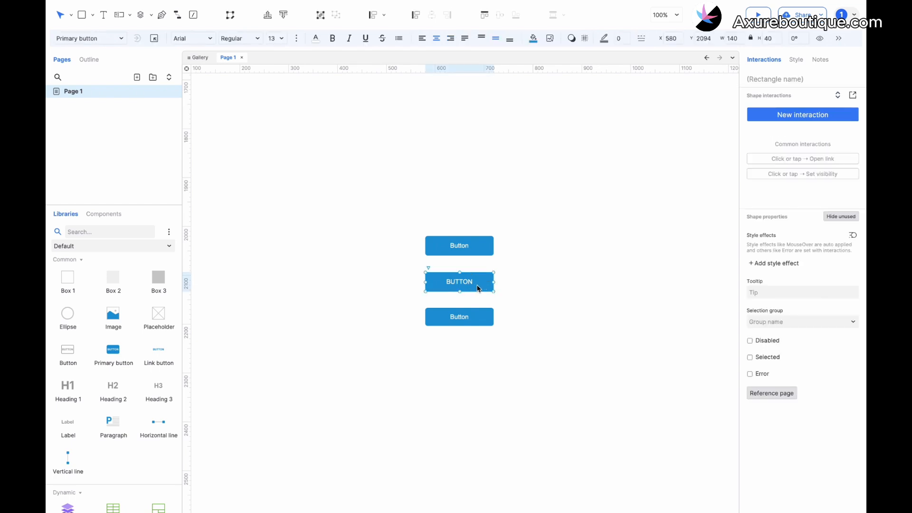
left_click_drag(478, 288, 502, 248)
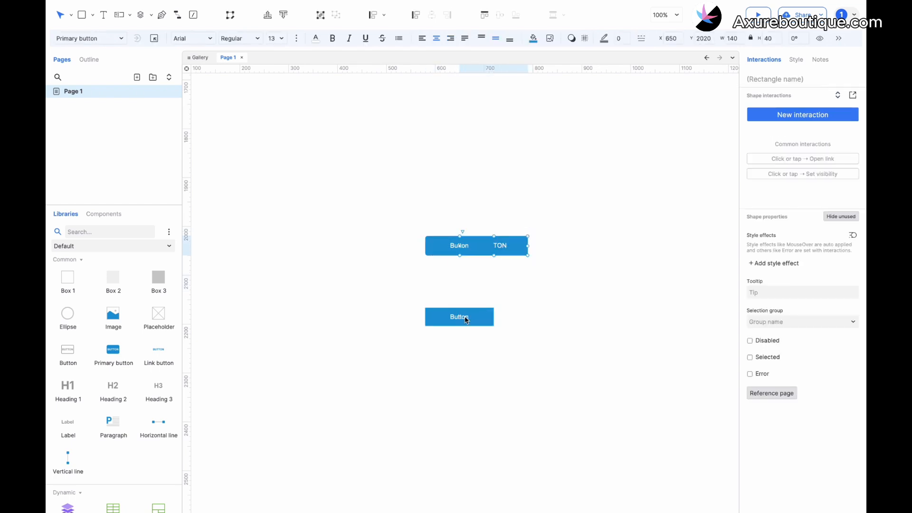
left_click(533, 41)
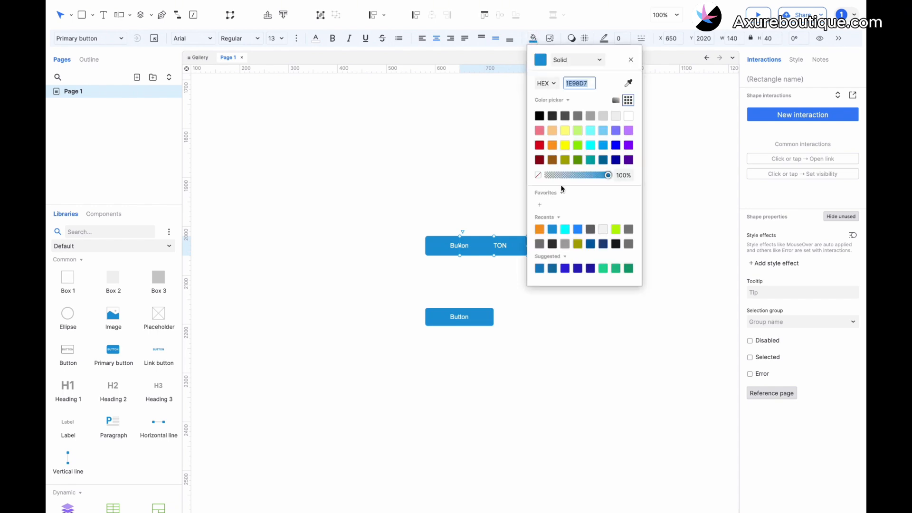
left_click(537, 230)
left_click(499, 280)
Move the lower button to X 746, Y 2022 so it overlaps the orange button, and fill it with lime green
left_click_drag(466, 314, 548, 244)
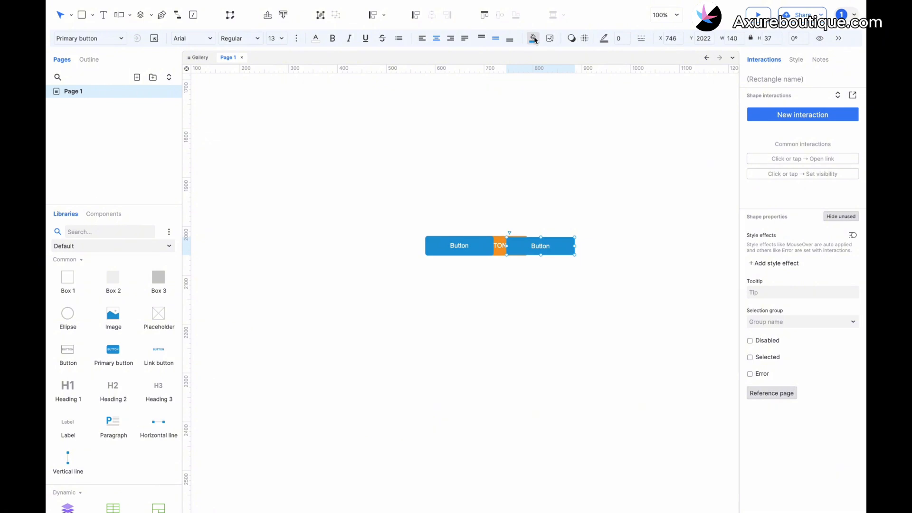
left_click(533, 39)
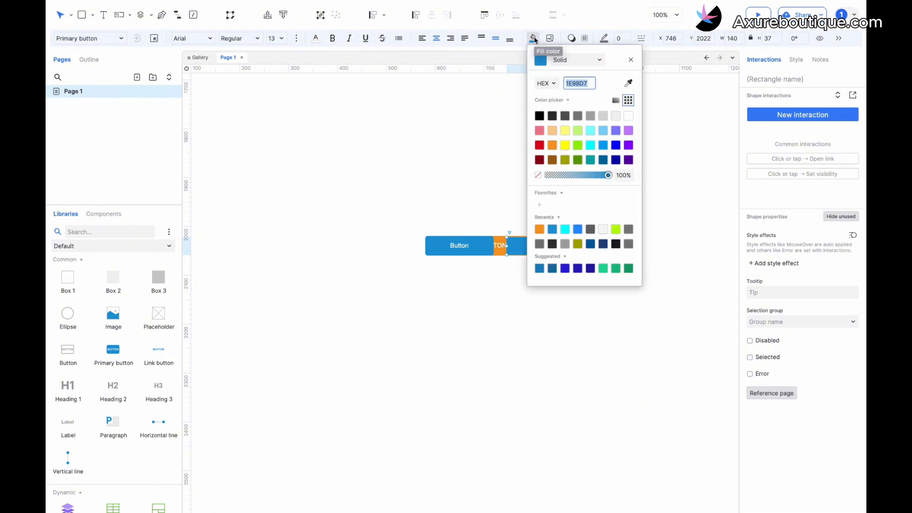
left_click(616, 229)
left_click(483, 214)
Stretch the green button to a height of 40 with its upper edge at Y 2020, level with the other buttons
left_click(541, 250)
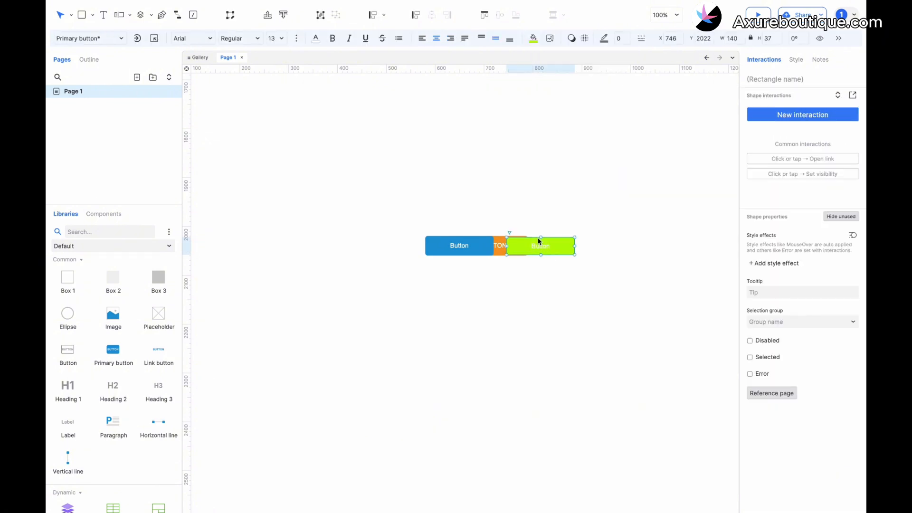
left_click_drag(541, 238, 539, 236)
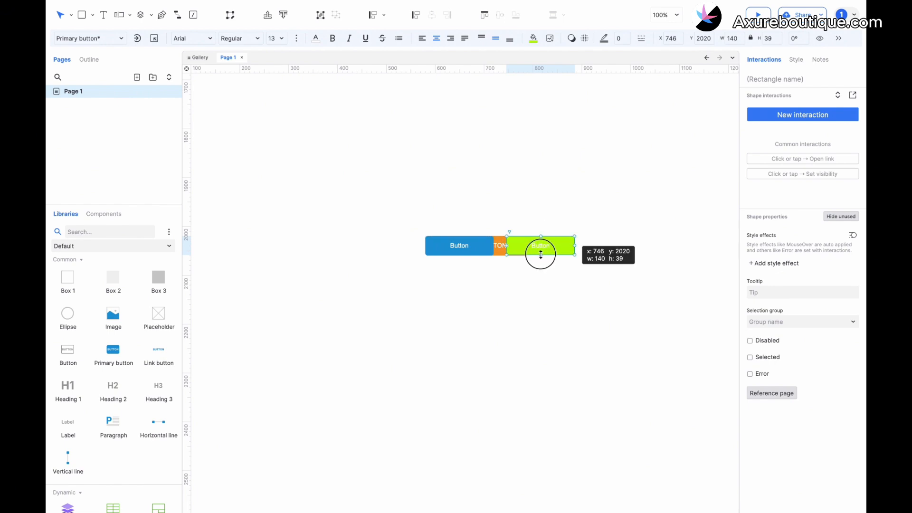
Bring the orange button to the front of the overlapping buttons
right_click(502, 245)
mouse_move(525, 295)
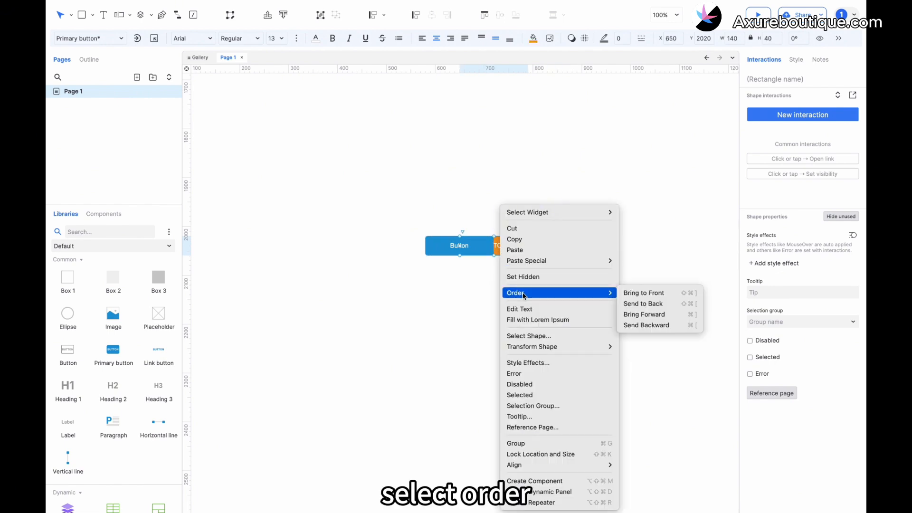
left_click(632, 291)
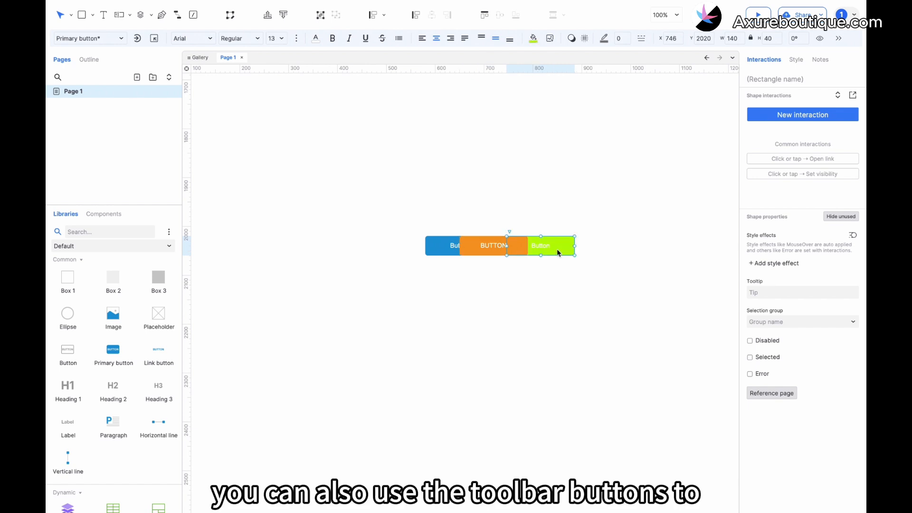
Bring the blue button to the front of the stacking order
left_click(449, 245)
left_click(267, 15)
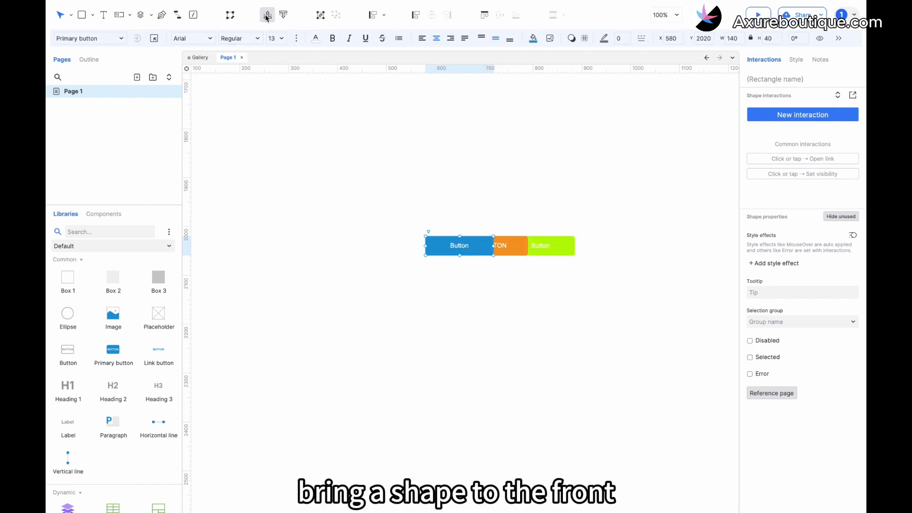
left_click(530, 233)
Bring the green button to the front, then send it to the back
left_click(547, 249)
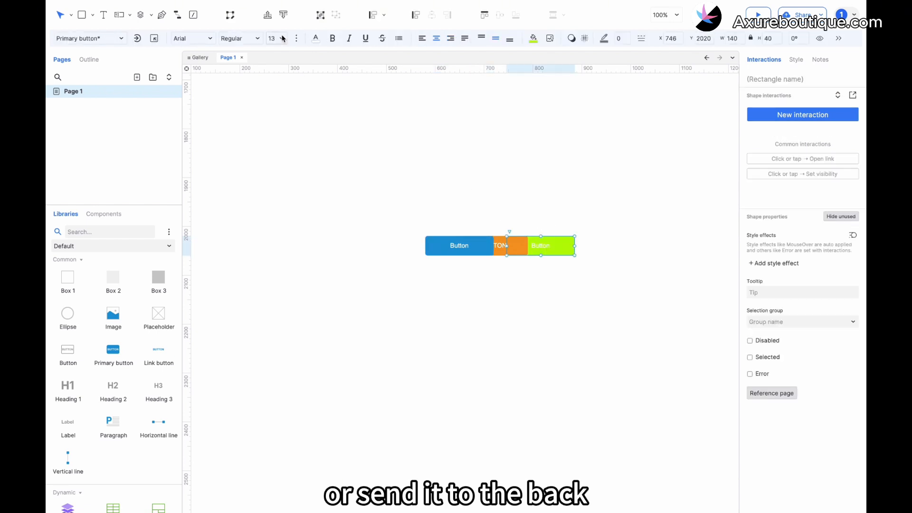
left_click(268, 15)
left_click(282, 15)
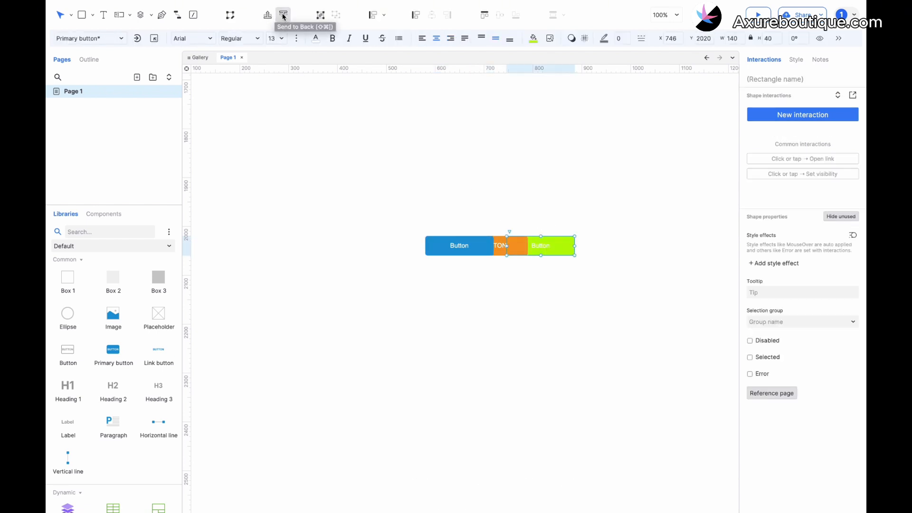
Bring the orange button to the front, then send it behind the blue and green buttons
left_click(499, 246)
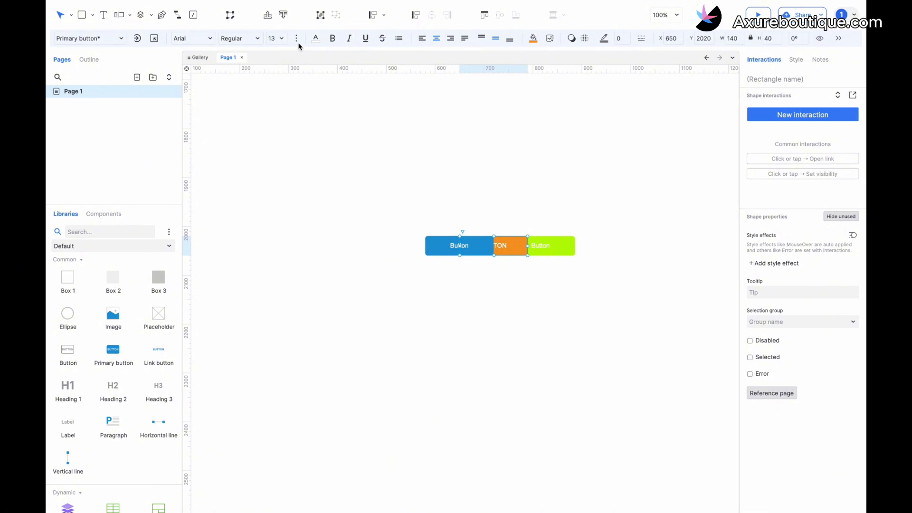
left_click(267, 15)
left_click(282, 14)
left_click(432, 183)
Fill the blue button with Lorem Ipsum placeholder text
left_click(449, 245)
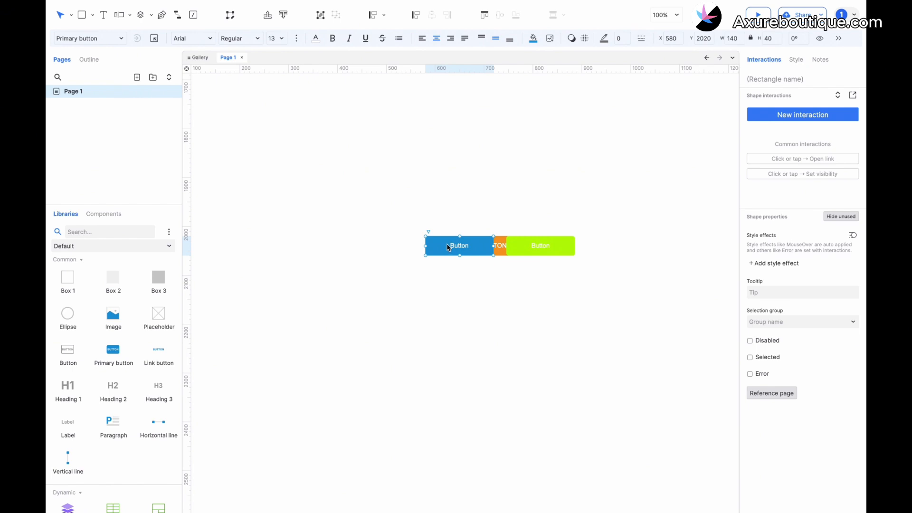
right_click(449, 249)
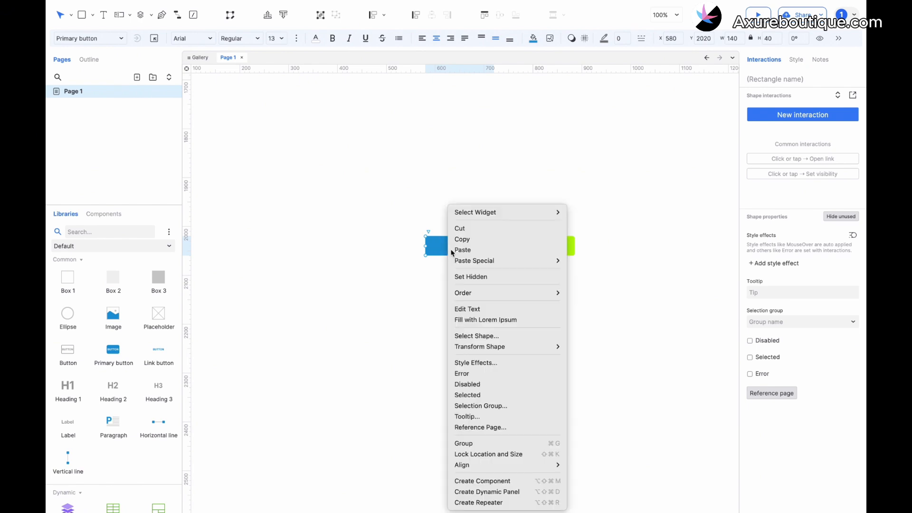
left_click(477, 321)
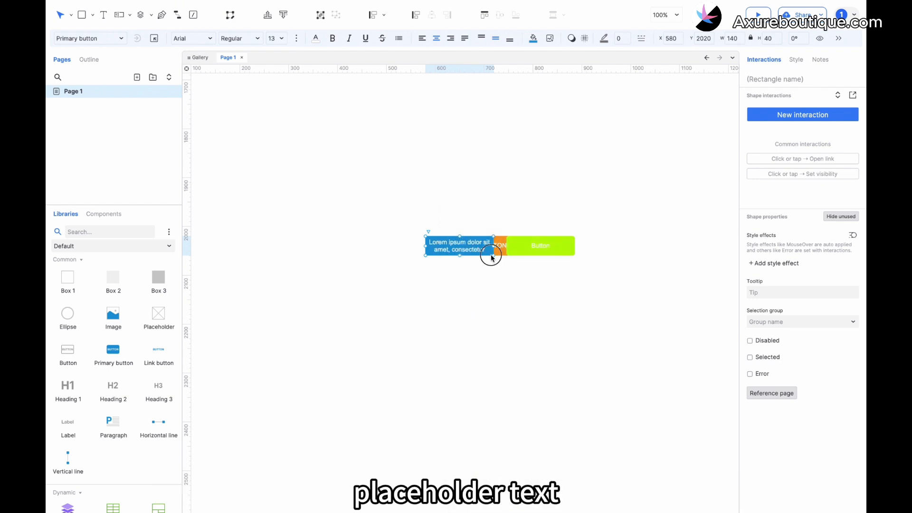
Enlarge the blue shape to 366 by 220 at X 394, Y 2180, and move the orange button above its left end
left_click_drag(491, 257, 507, 416)
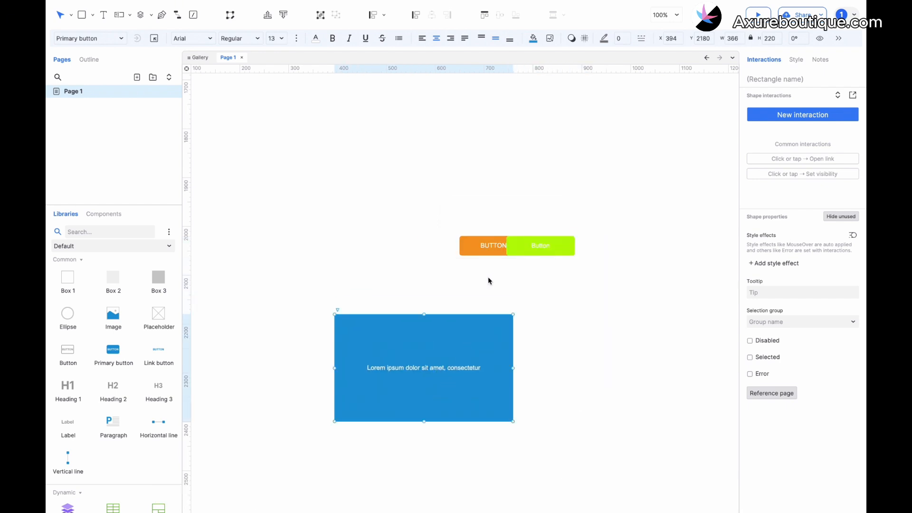
left_click_drag(499, 250, 374, 247)
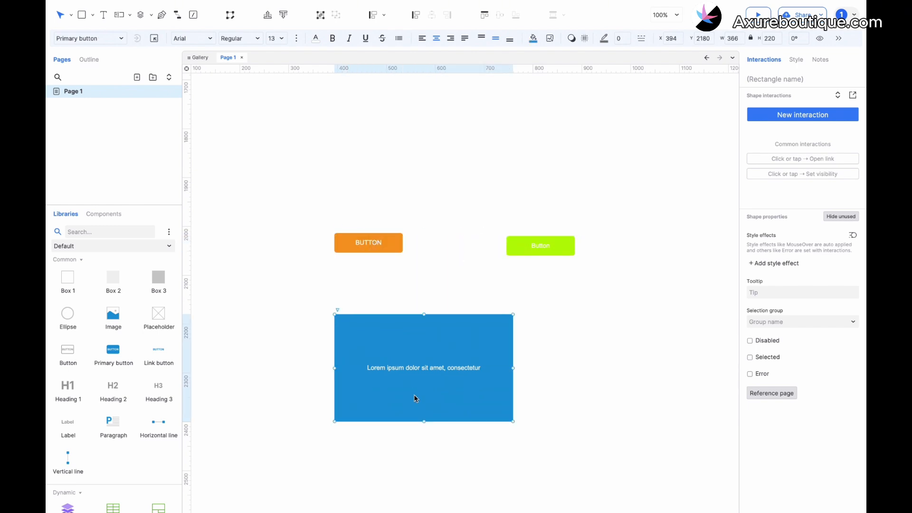
Fill the enlarged blue shape with Lorem Ipsum text again
right_click(417, 376)
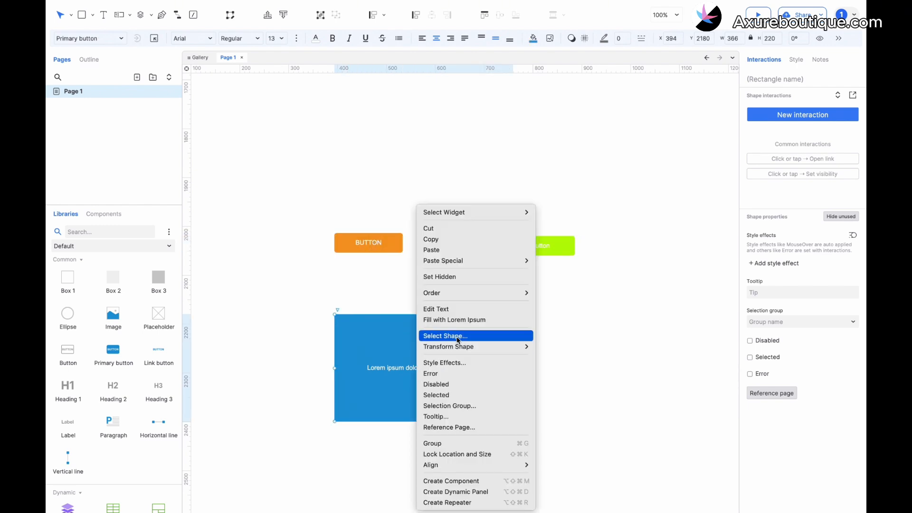
left_click(458, 320)
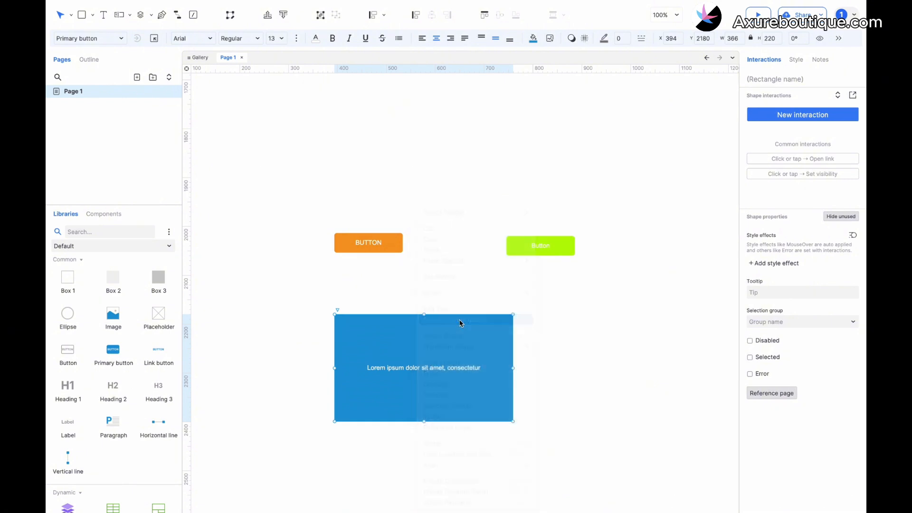
Change the shape of the orange button to a diamond
left_click(546, 334)
left_click(481, 351)
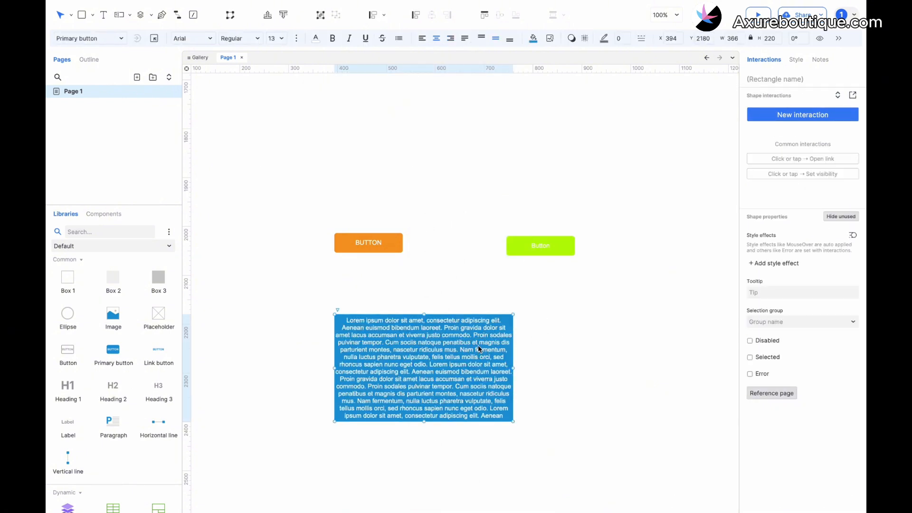
left_click(363, 243)
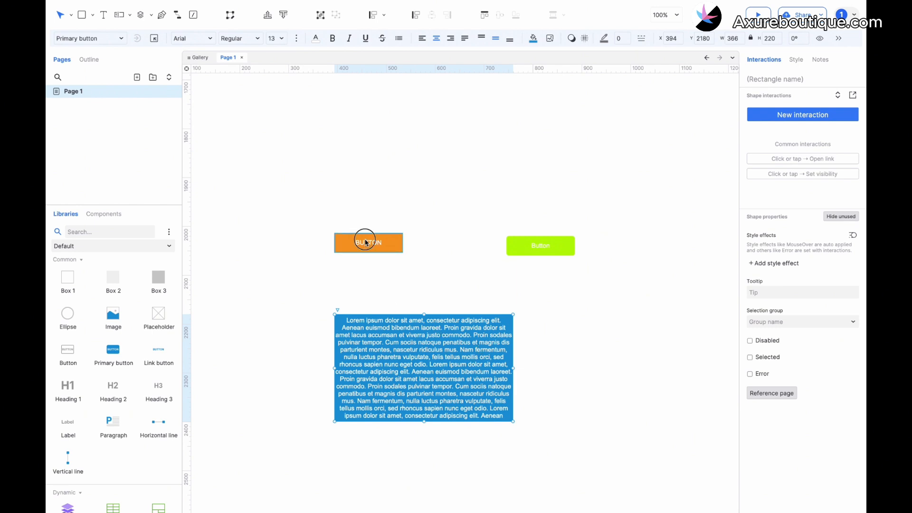
right_click(368, 247)
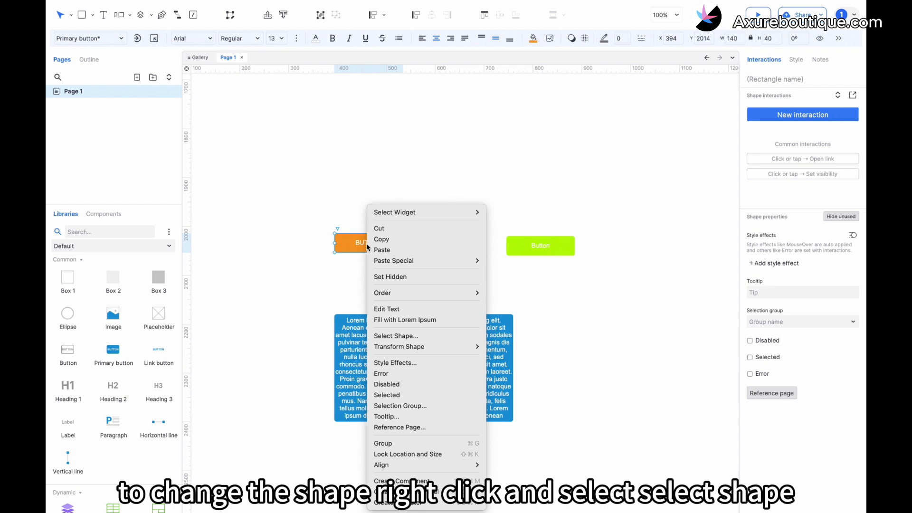
left_click(445, 336)
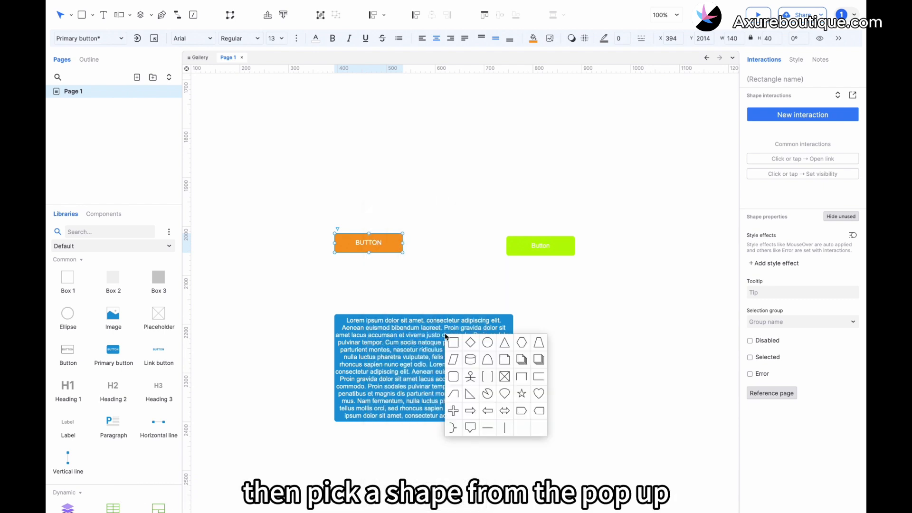
left_click(470, 343)
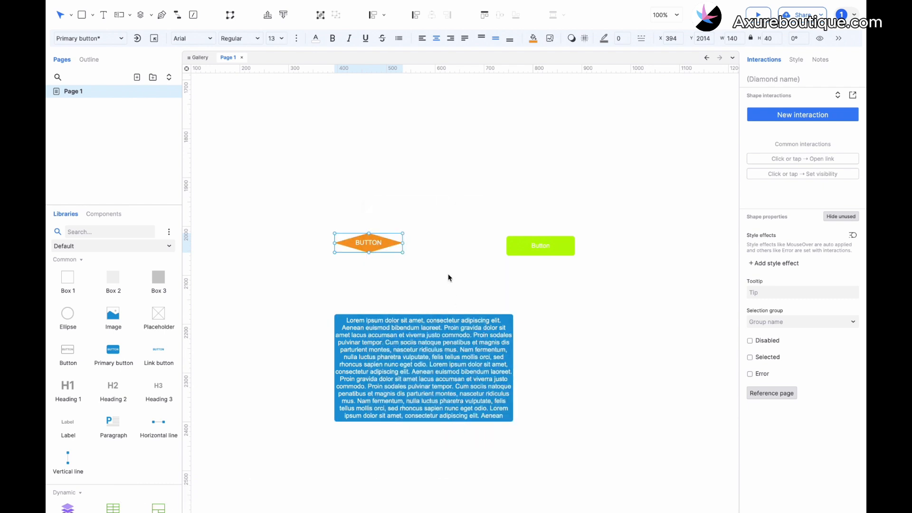
Edit the diamond's points, stretching the upper and lower points outward and moving the right point to X 547, Y 2034
right_click(388, 251)
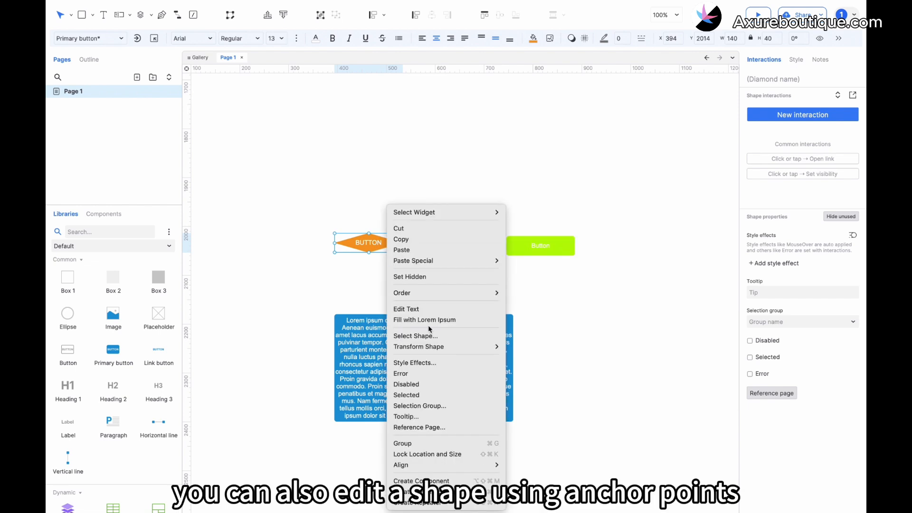
mouse_move(440, 348)
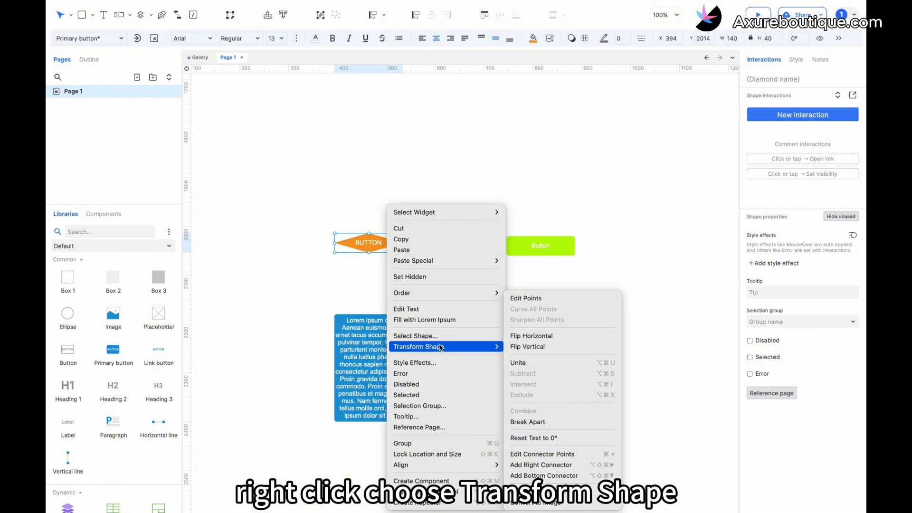
left_click(526, 298)
left_click_drag(369, 253, 372, 281)
left_click_drag(370, 235, 372, 211)
mouse_move(404, 243)
left_mouse_down()
mouse_move(417, 244)
mouse_move(409, 244)
left_mouse_up()
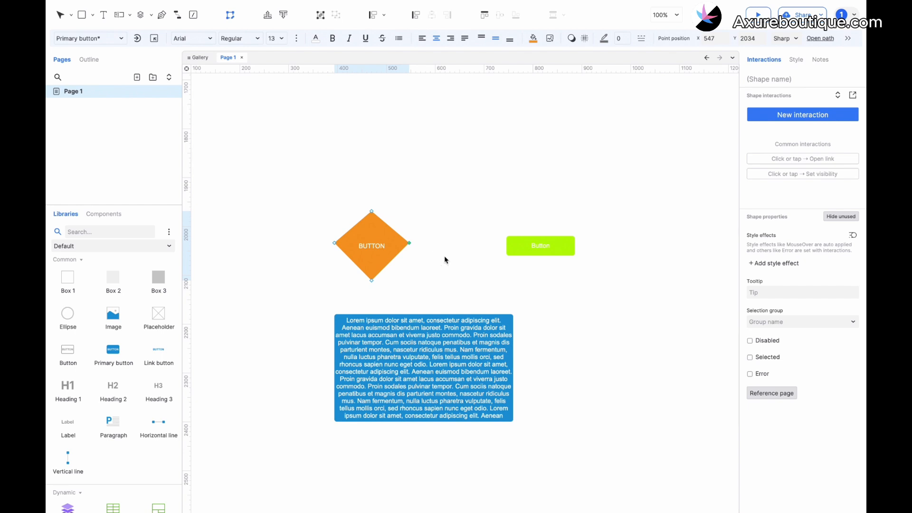
key("Escape")
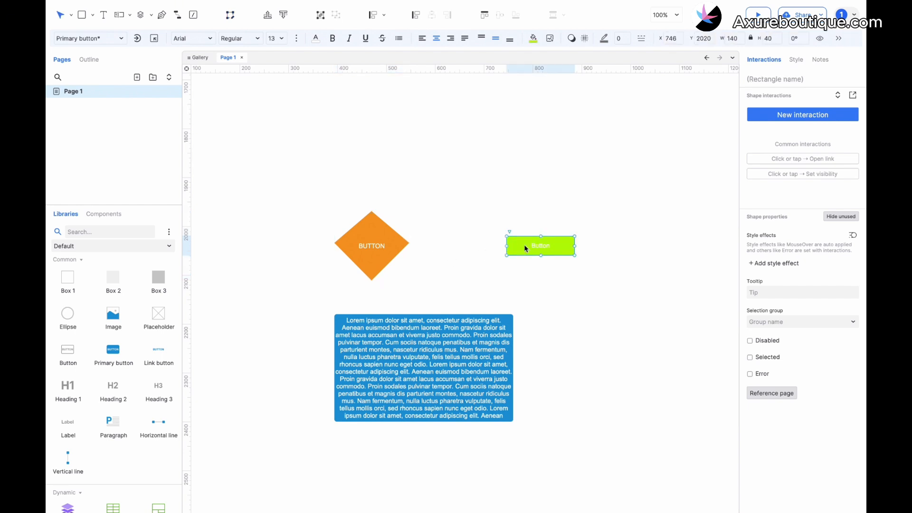
Move the green button over the orange diamond's right corner and unite the two shapes
left_click_drag(523, 244, 399, 244)
left_click(457, 222)
left_click_drag(457, 222, 334, 307)
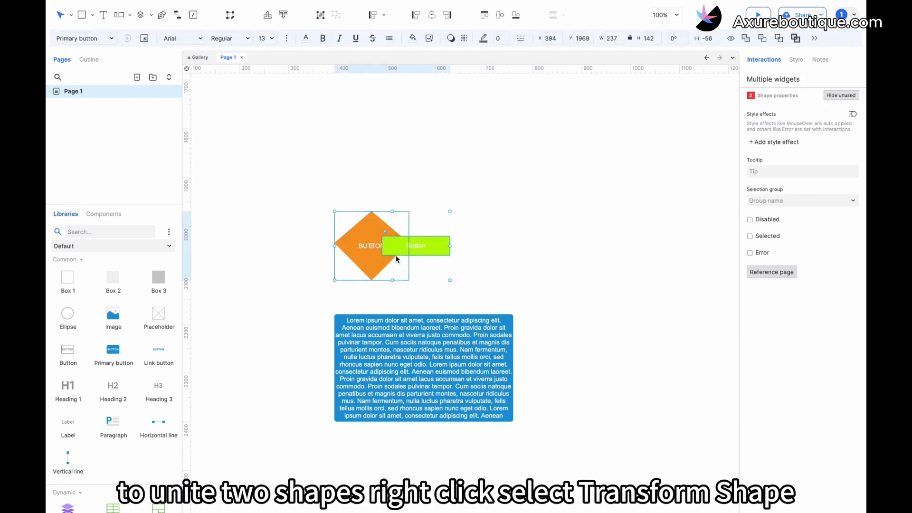
right_click(405, 250)
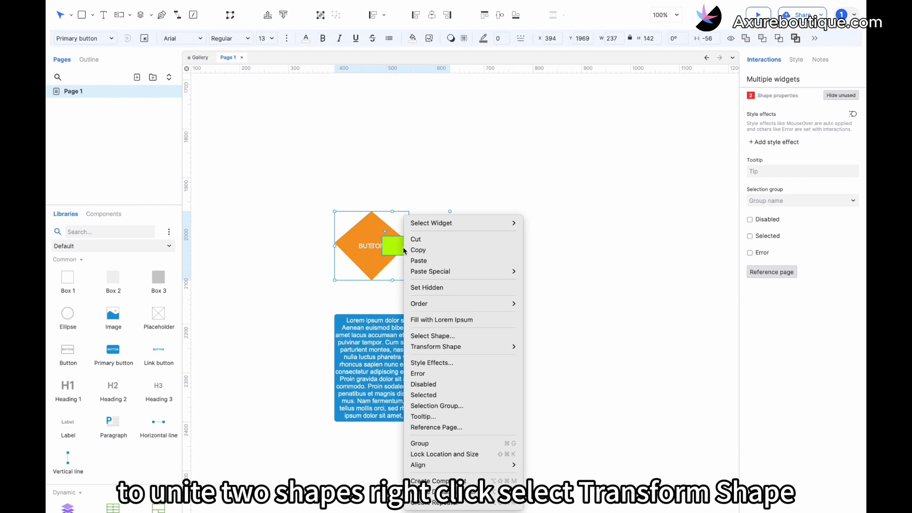
mouse_move(460, 349)
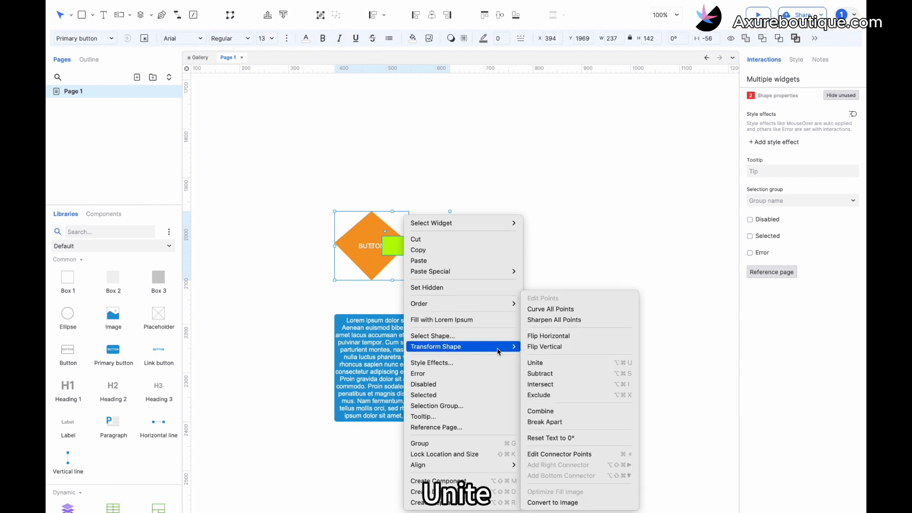
left_click(545, 362)
left_click(469, 228)
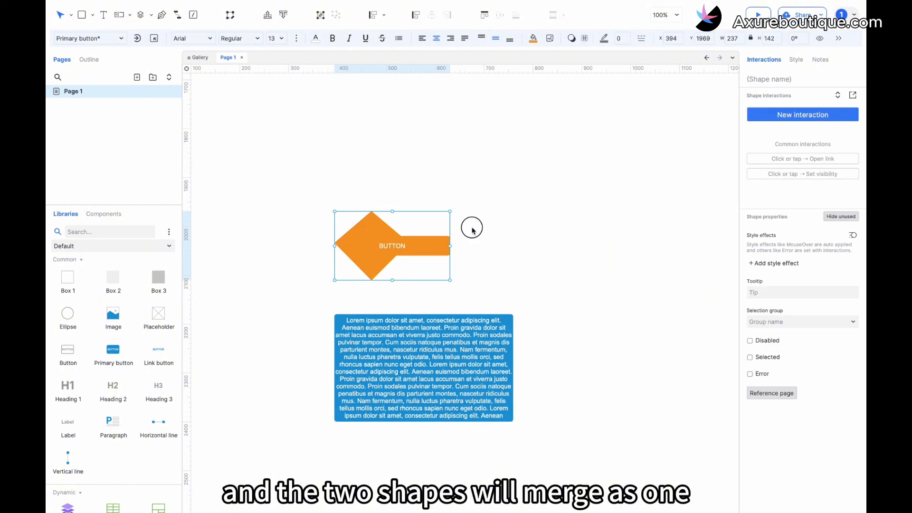
Move the united orange shape to X 430, Y 1880 and delete its BUTTON text
left_click_drag(407, 242, 420, 199)
double_click(414, 201)
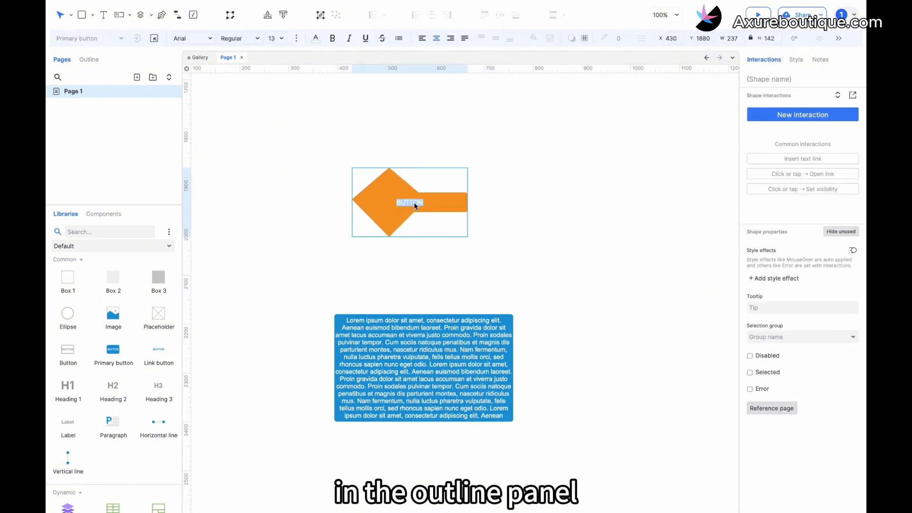
key("BackSpace")
left_click(458, 252)
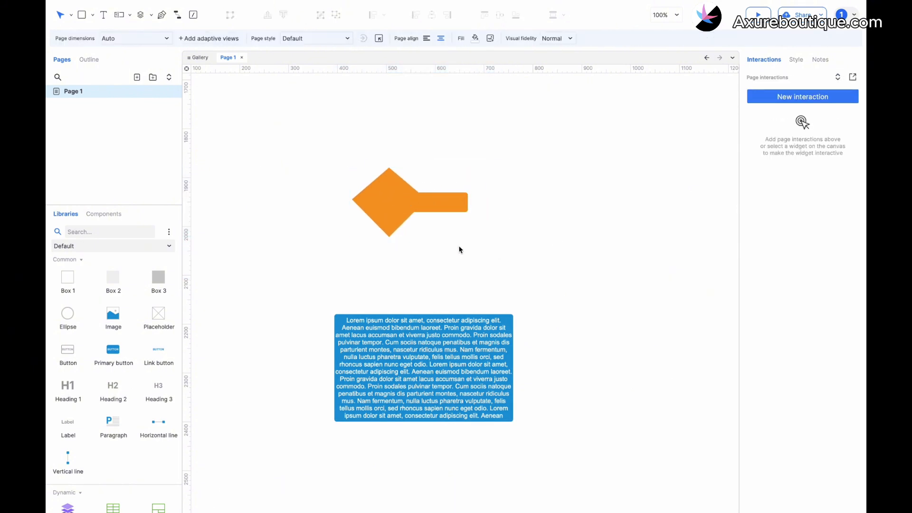
Shift the united orange shape to X 394, Y 1880 and display the page outline
left_click(442, 225)
left_click_drag(413, 201, 396, 201)
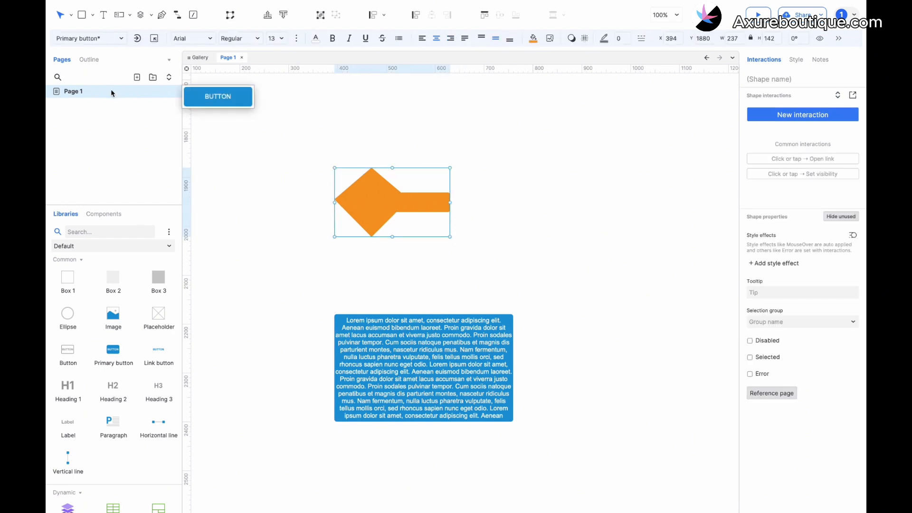
left_click(94, 62)
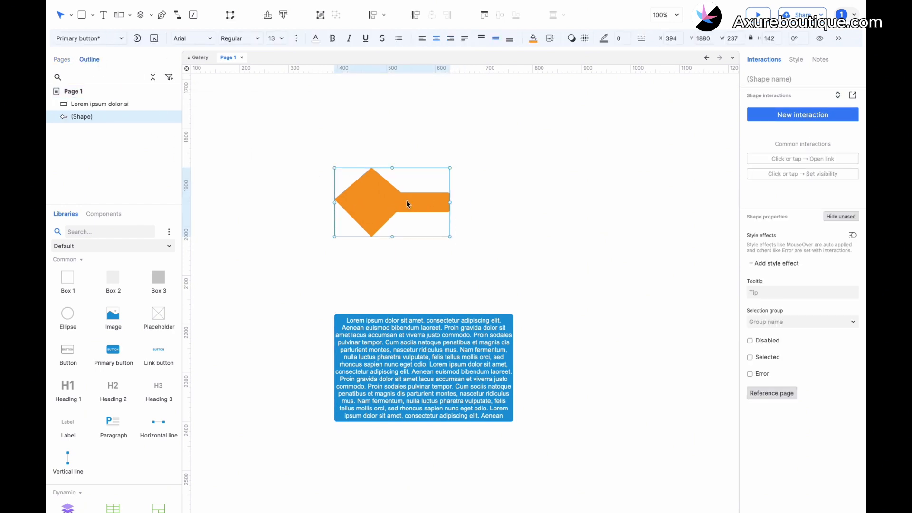
left_click(405, 249)
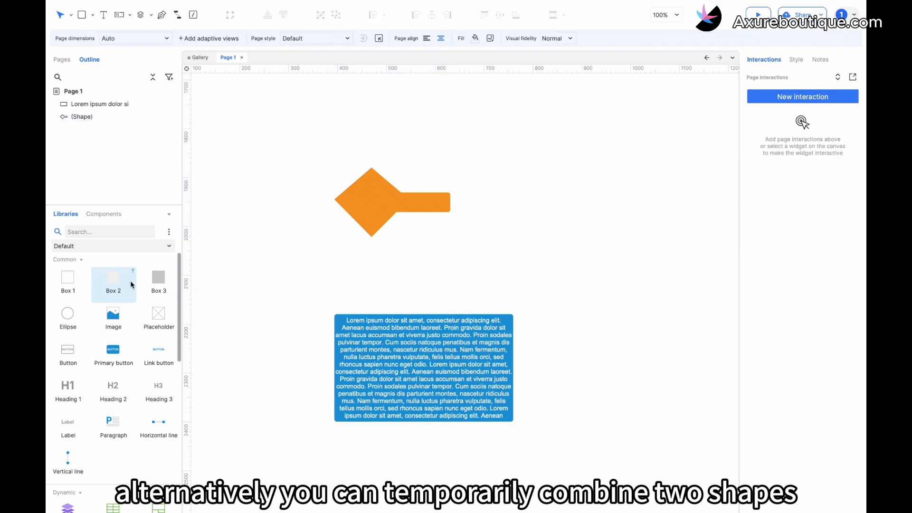
Place a Box 2 rectangle at X 668, Y 1970 and a Box 3 rectangle overlapping its lower-right corner
left_click_drag(132, 284, 469, 212)
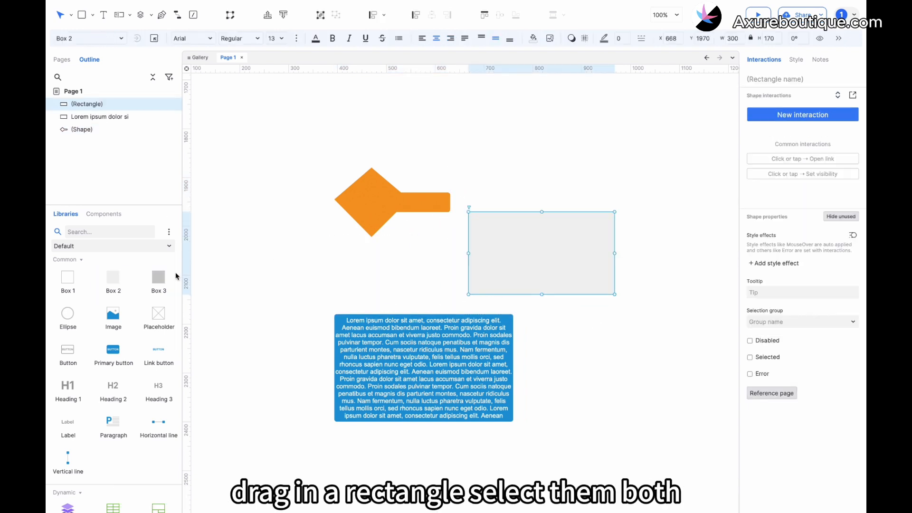
left_click_drag(166, 279, 566, 261)
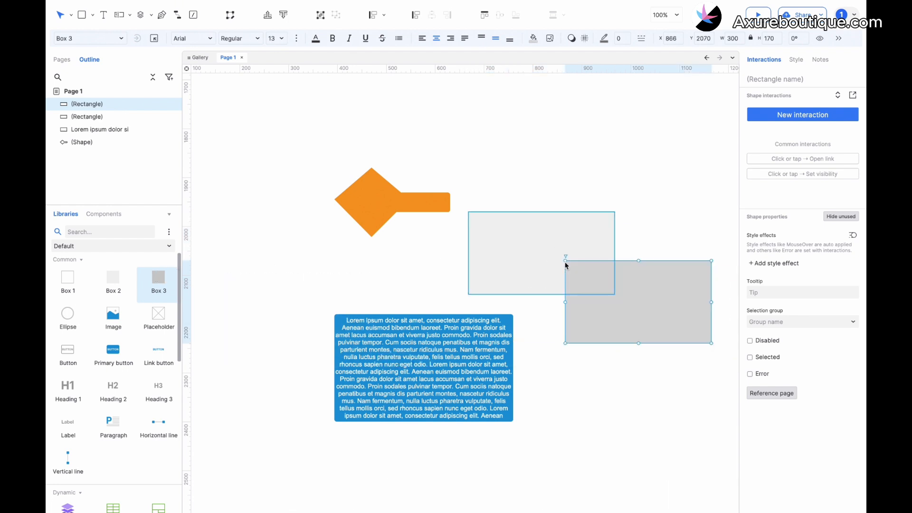
left_click(642, 205)
scroll(643, 208, "right", 5)
left_click_drag(399, 290, 375, 300)
Combine the two overlapping grey rectangles into one shape that can still be separated
left_click_drag(506, 193, 363, 363)
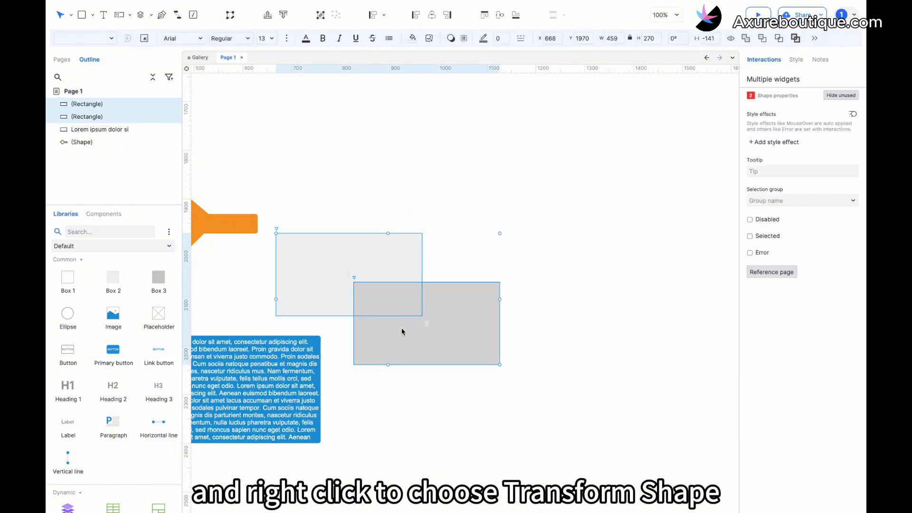
right_click(402, 329)
mouse_move(457, 346)
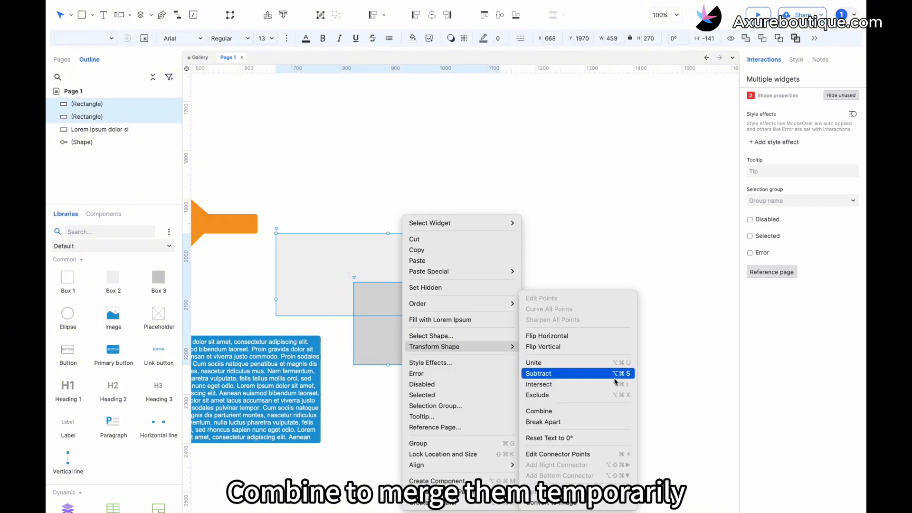
left_click(587, 411)
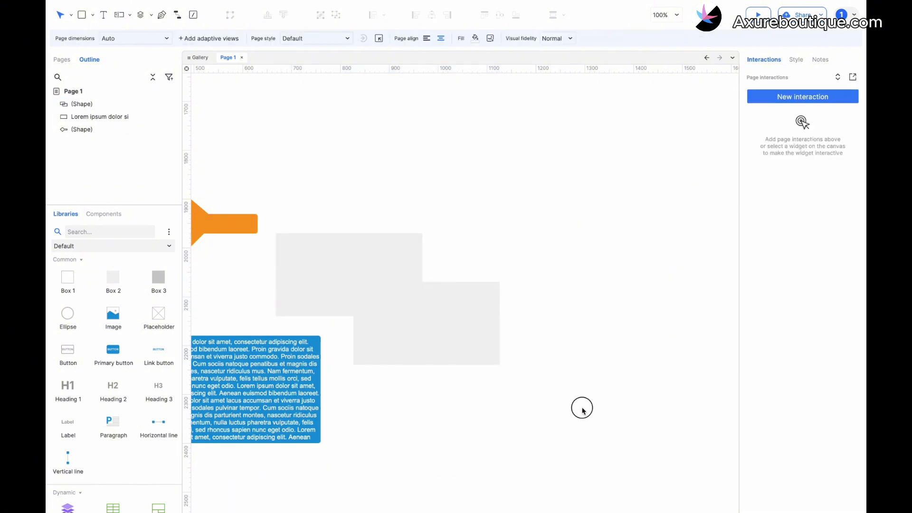
Move the combined grey shape to X 860, Y 1830
left_click_drag(422, 325, 516, 255)
double_click(484, 242)
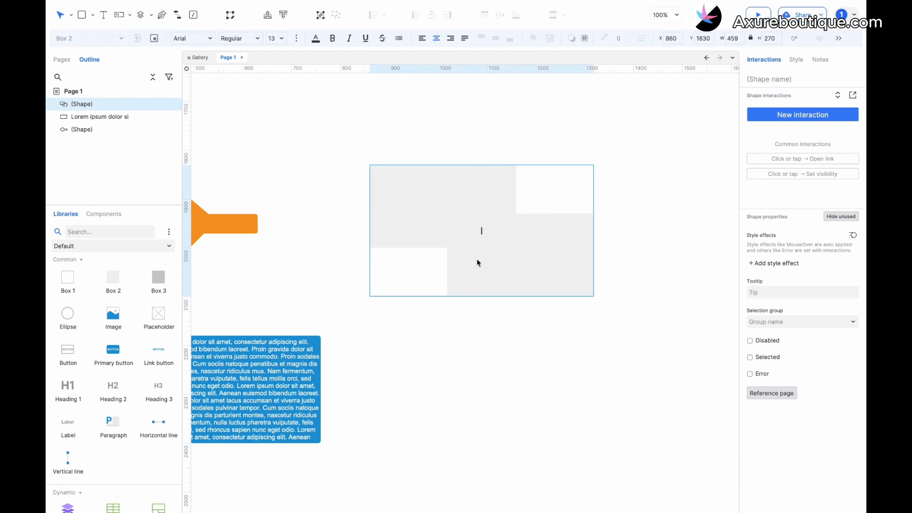
left_click(481, 310)
Break the combined grey shape apart into its two rectangles
left_click(486, 239)
right_click(483, 235)
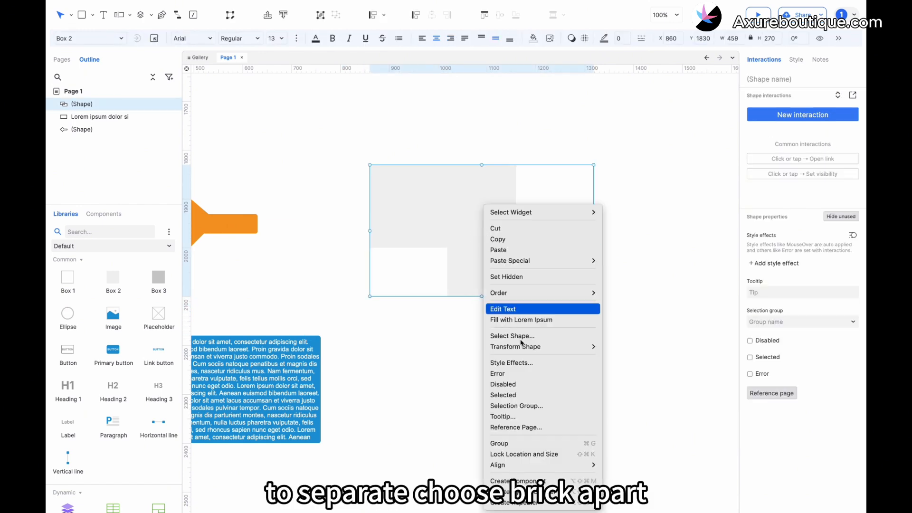
mouse_move(542, 348)
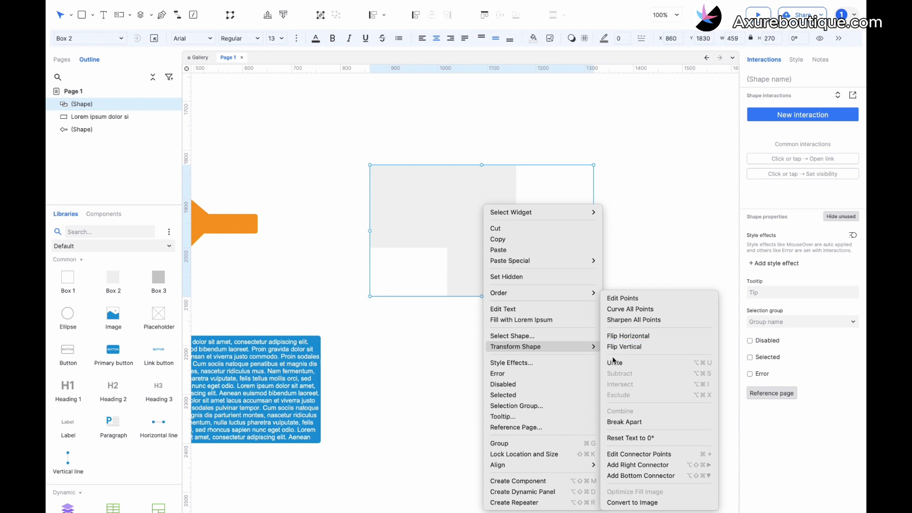
left_click(623, 422)
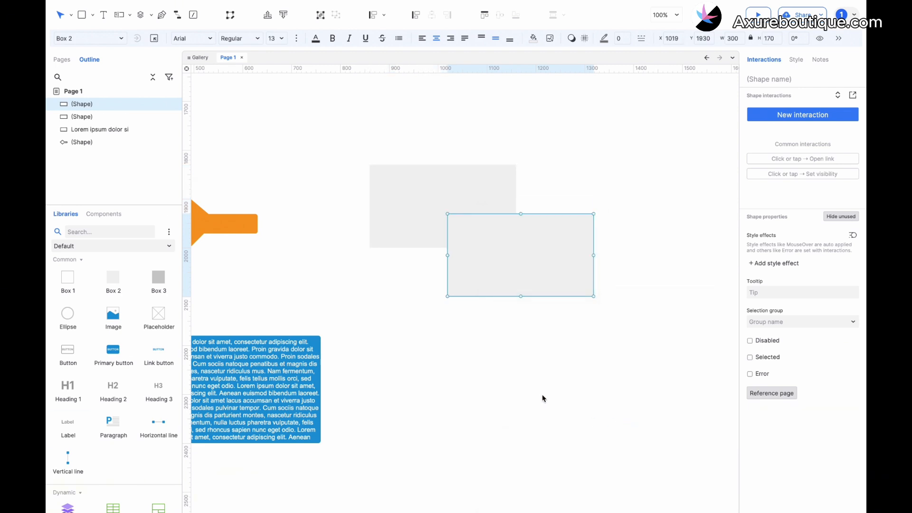
Move the overlapping rectangle directly below the other and draw a connector from the upper one's bottom midpoint to the lower one's top midpoint
left_click(543, 395)
left_click_drag(501, 256, 423, 358)
left_click(369, 281)
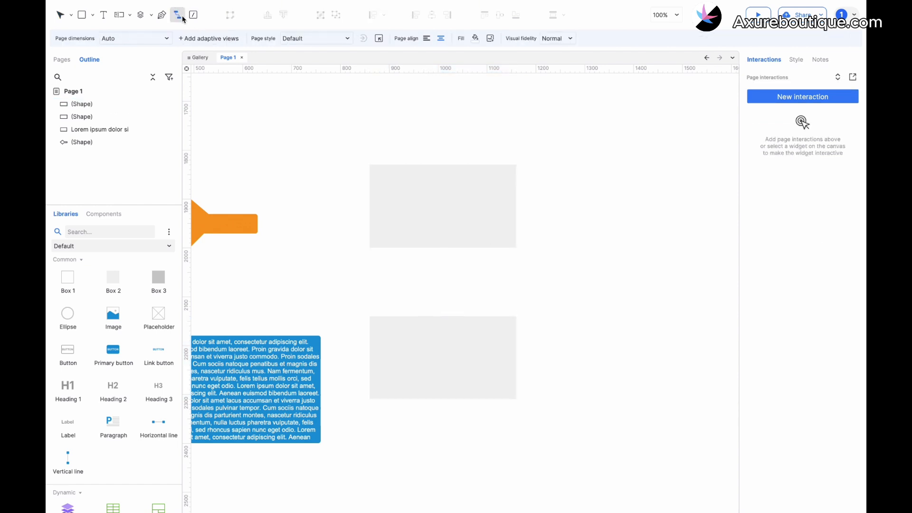
left_click_drag(443, 247, 442, 317)
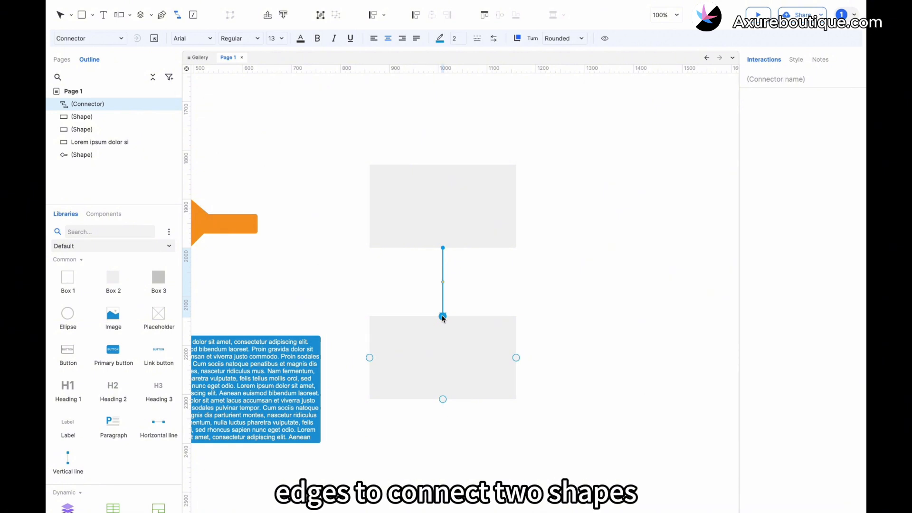
Edit the upper rectangle's connector points, moving the right one up near the corner and the bottom one toward the right corner
left_click(463, 221)
right_click(462, 221)
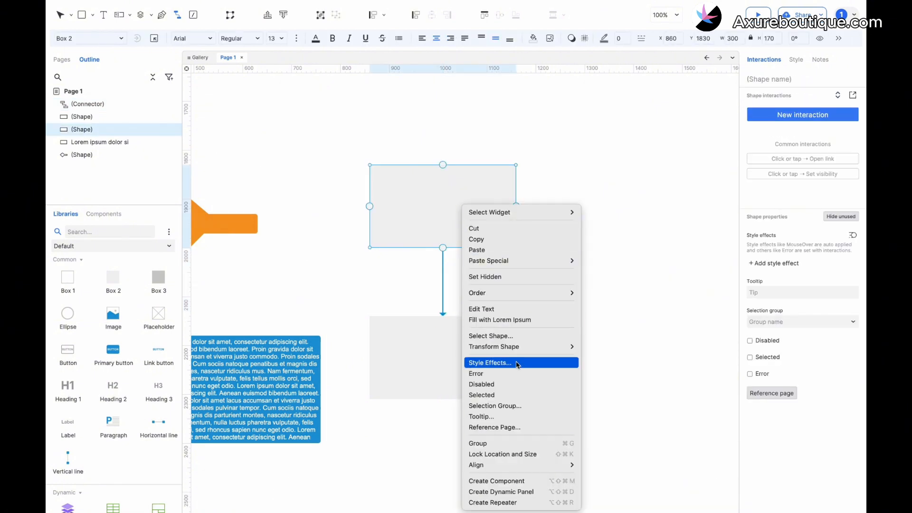
mouse_move(513, 346)
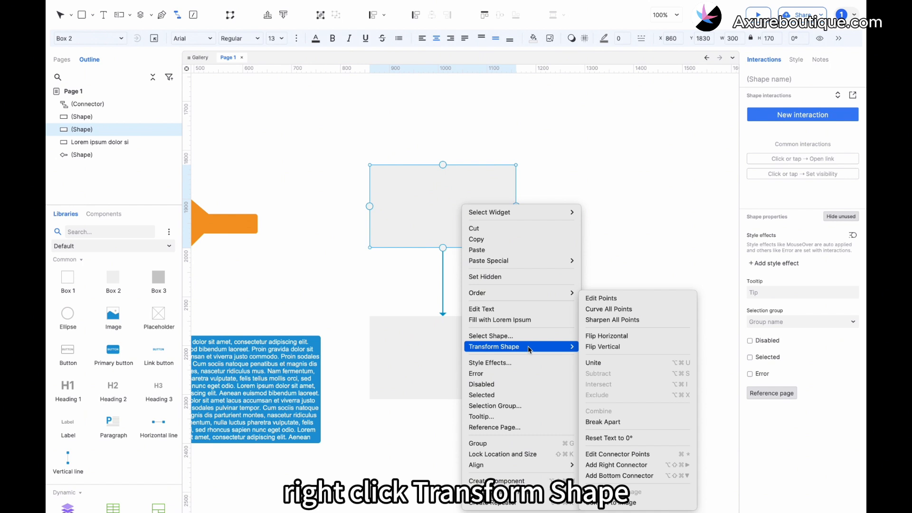
left_click(612, 454)
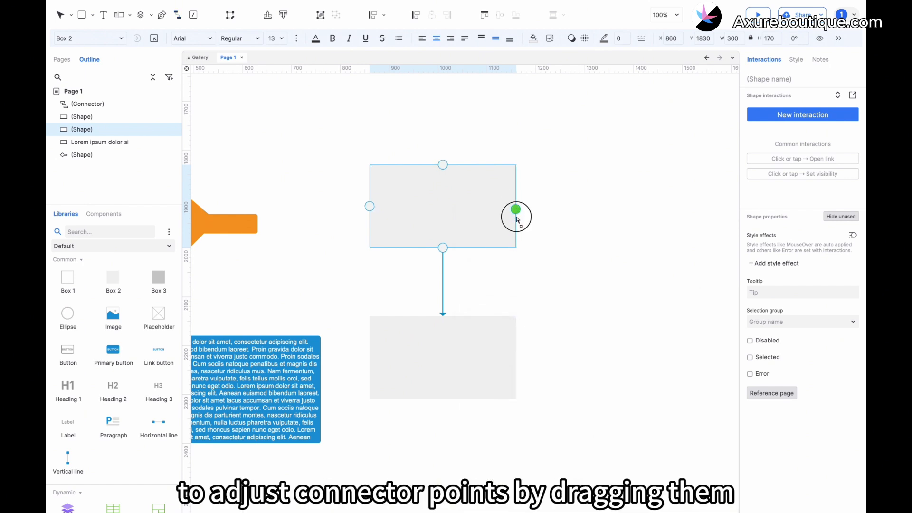
left_click_drag(517, 218, 517, 177)
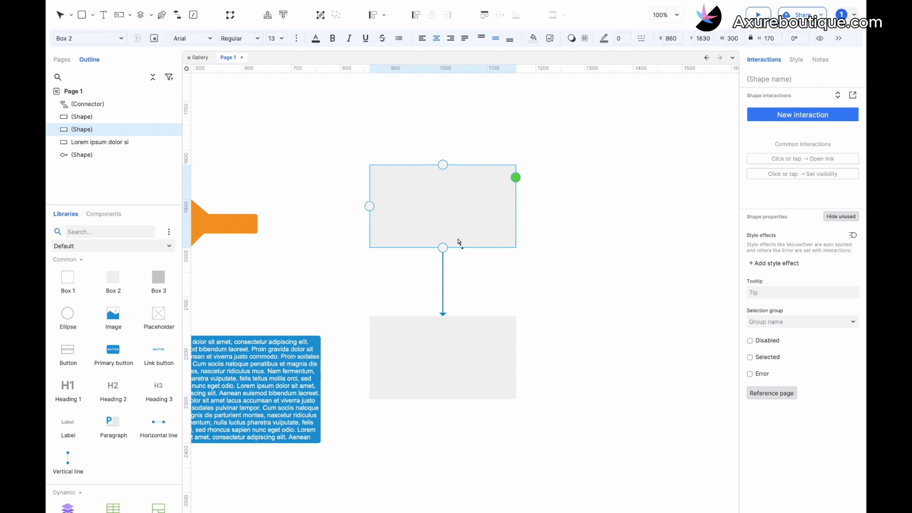
left_click_drag(447, 250, 493, 254)
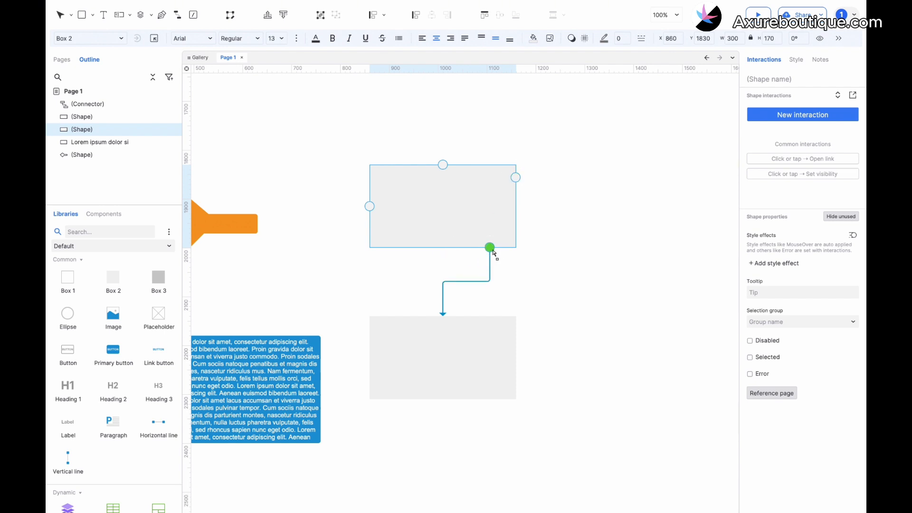
left_click(463, 215)
Convert the upper grey rectangle to an image and move that image to X 740, Y 1770
left_click(177, 14)
right_click(464, 222)
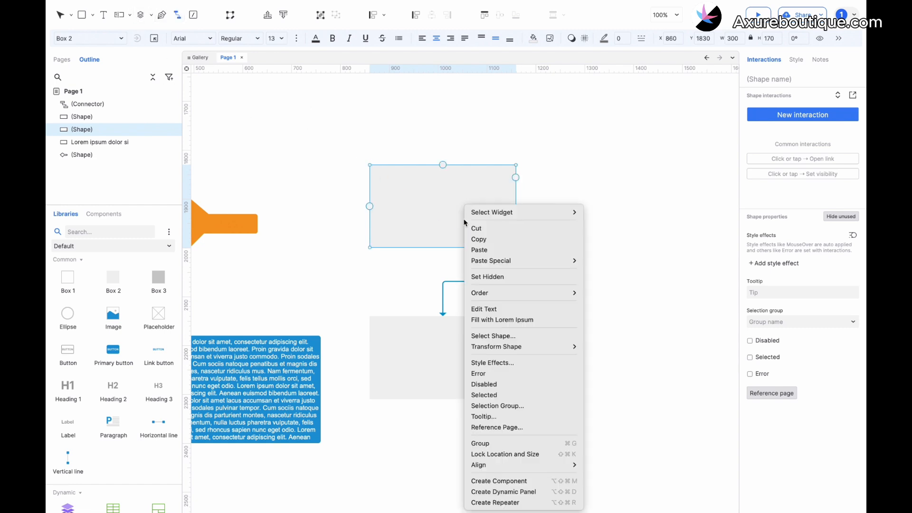
mouse_move(526, 344)
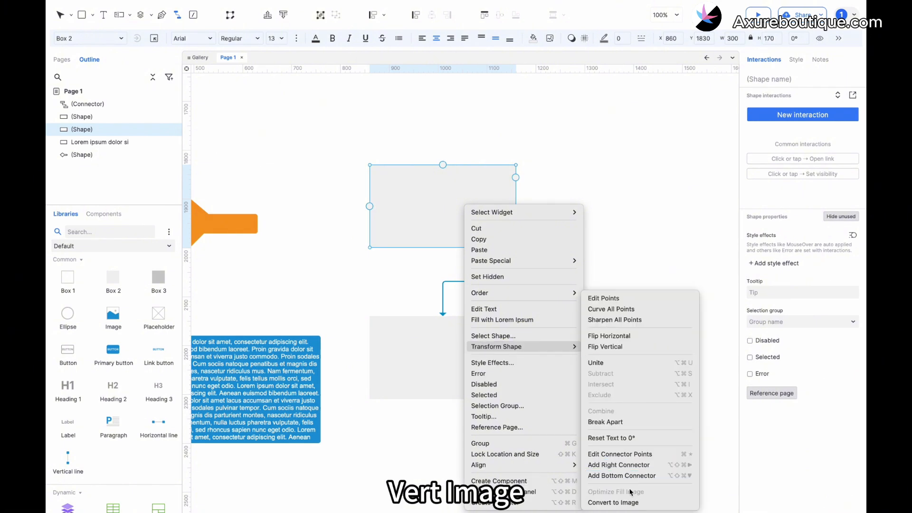
left_click(628, 501)
left_click(520, 261)
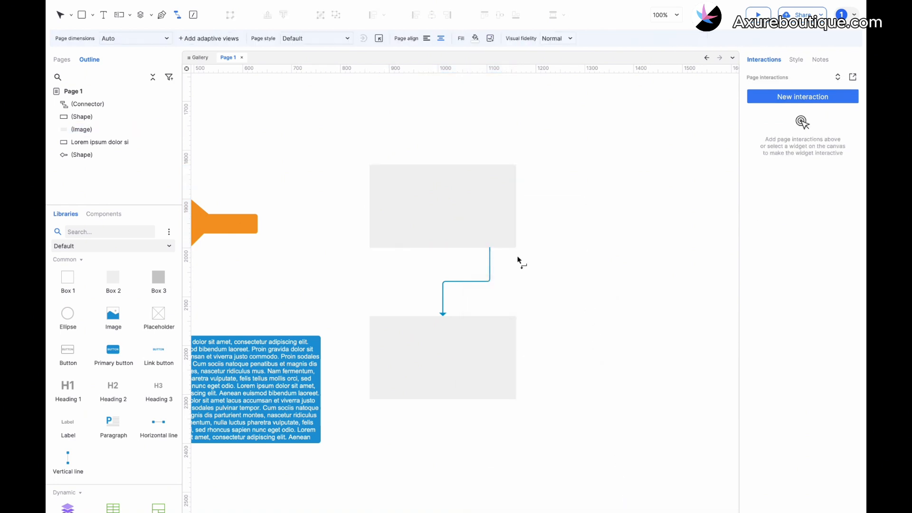
left_click(446, 213)
left_click_drag(424, 210, 366, 176)
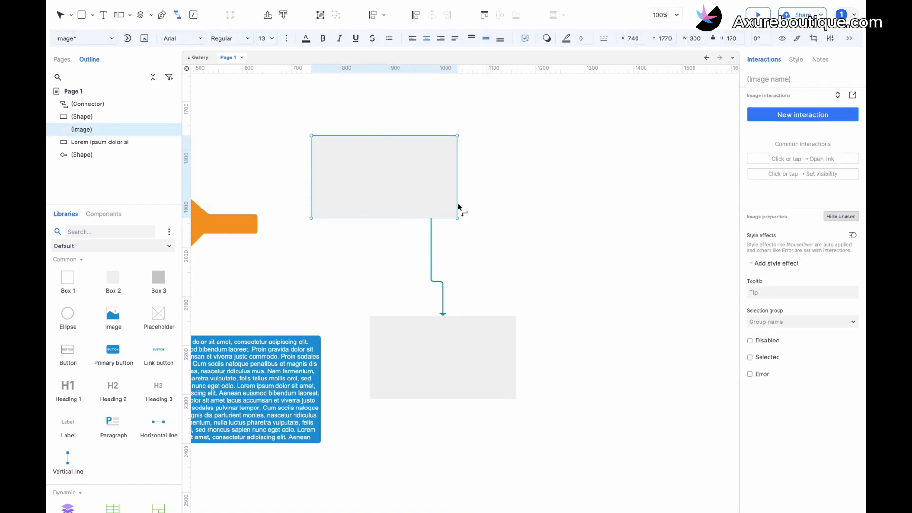
Flip the orange diamond-and-bar shape vertically
scroll(432, 244, "left", 5)
scroll(432, 244, "down", 2)
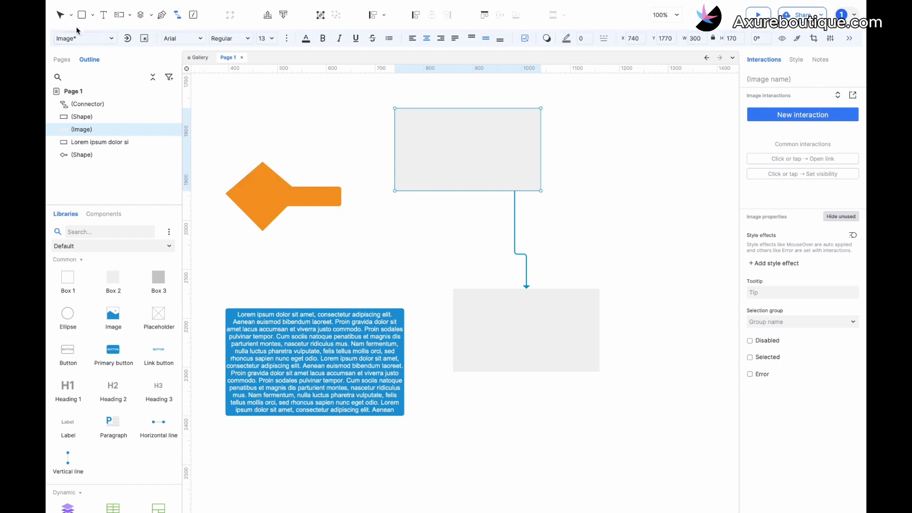
left_click(60, 15)
left_click(289, 195)
right_click(283, 202)
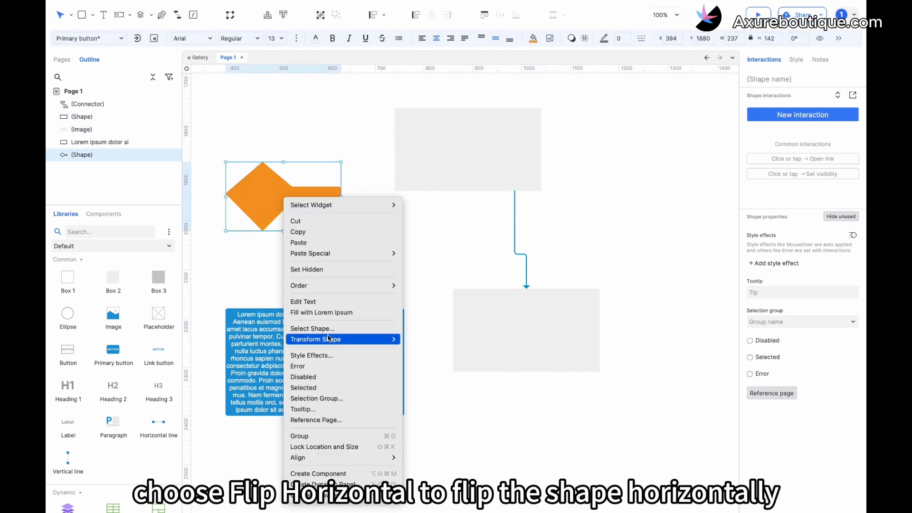
mouse_move(316, 339)
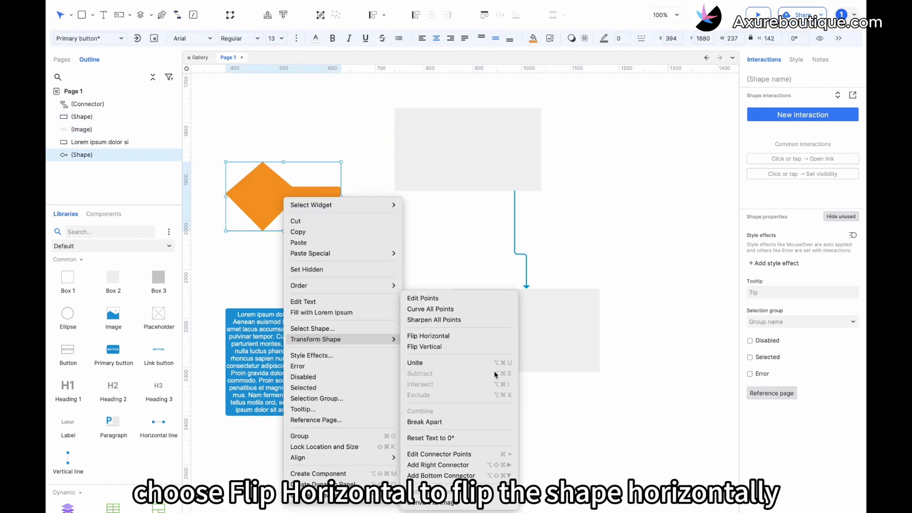
left_click(461, 347)
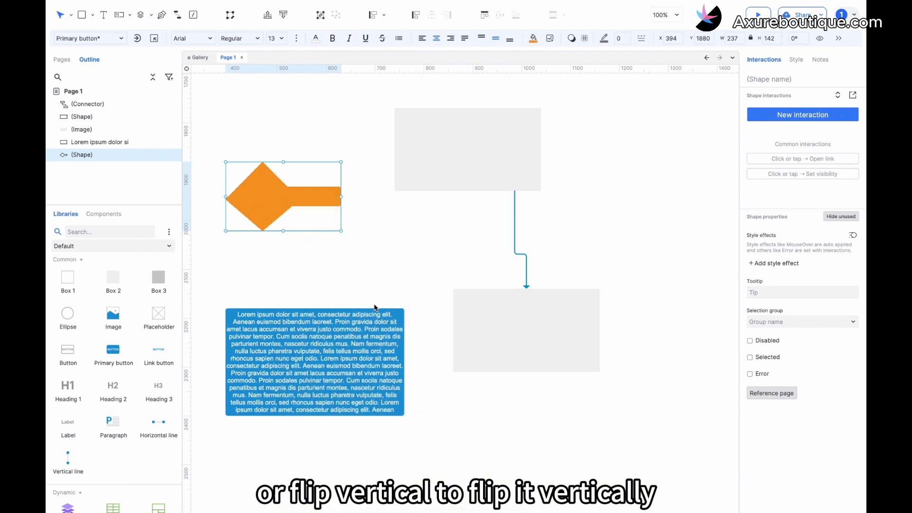
Flip the orange diamond-and-bar shape horizontally and deselect it
right_click(299, 215)
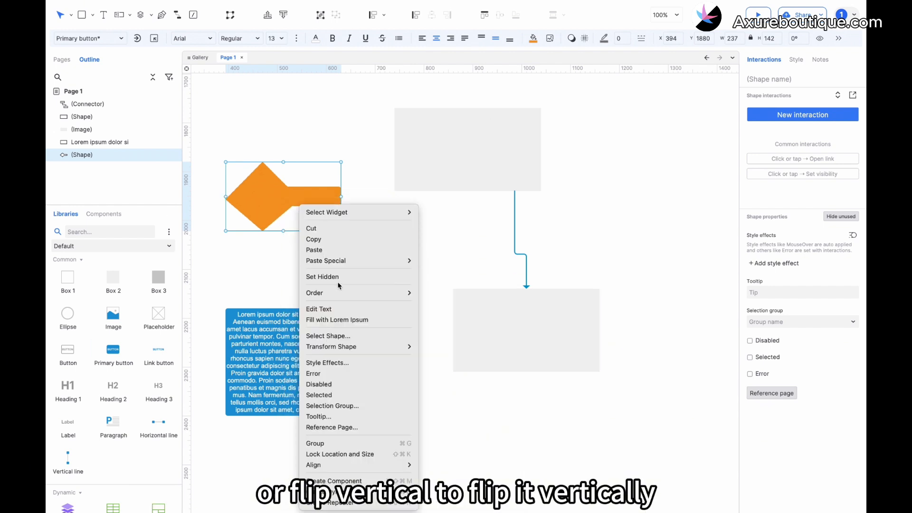
mouse_move(351, 350)
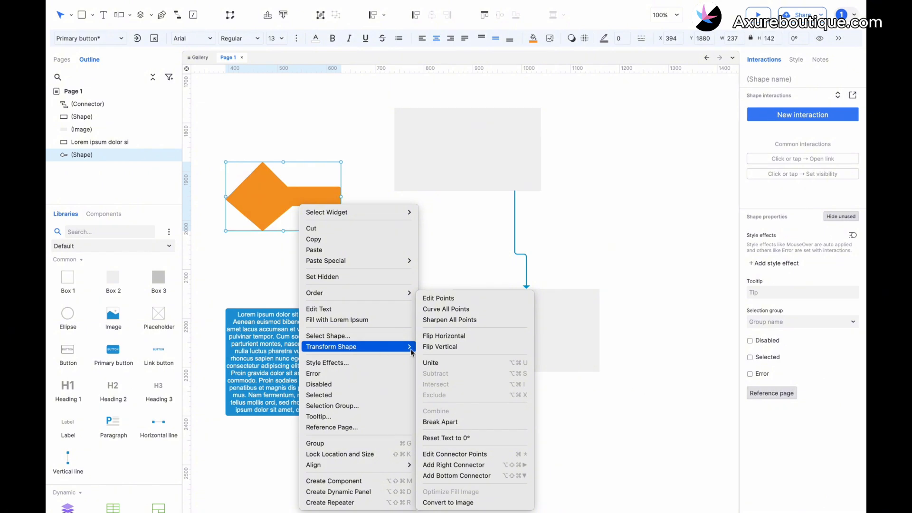
left_click(445, 336)
left_click(399, 273)
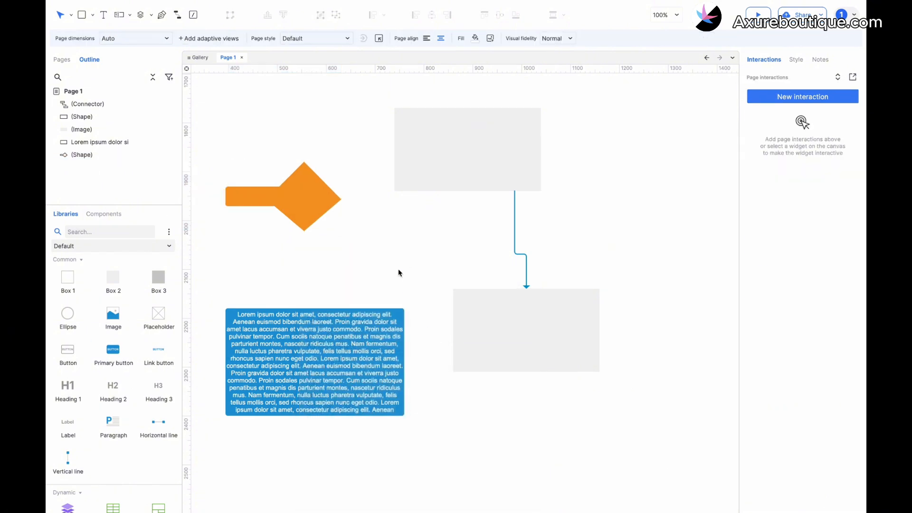
Delete every widget on the page and place a Primary button at X 680, Y 2007
left_click_drag(610, 102, 224, 464)
key("Delete")
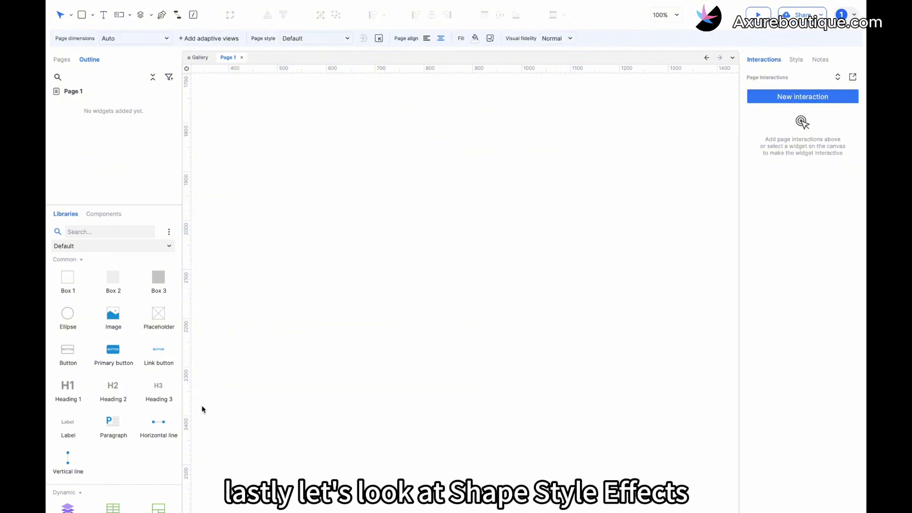
left_click_drag(113, 351, 372, 227)
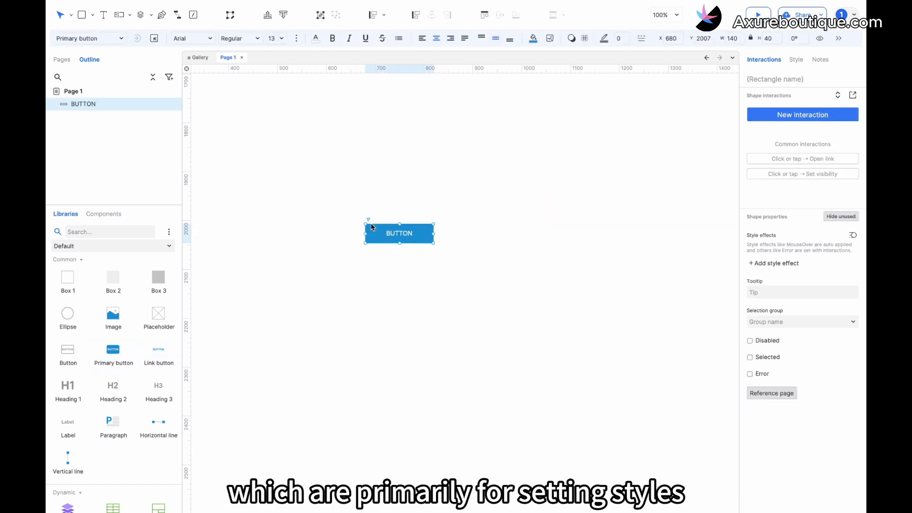
Add a MouseOver style effect to the button with a solid light blue fill color
right_click(393, 232)
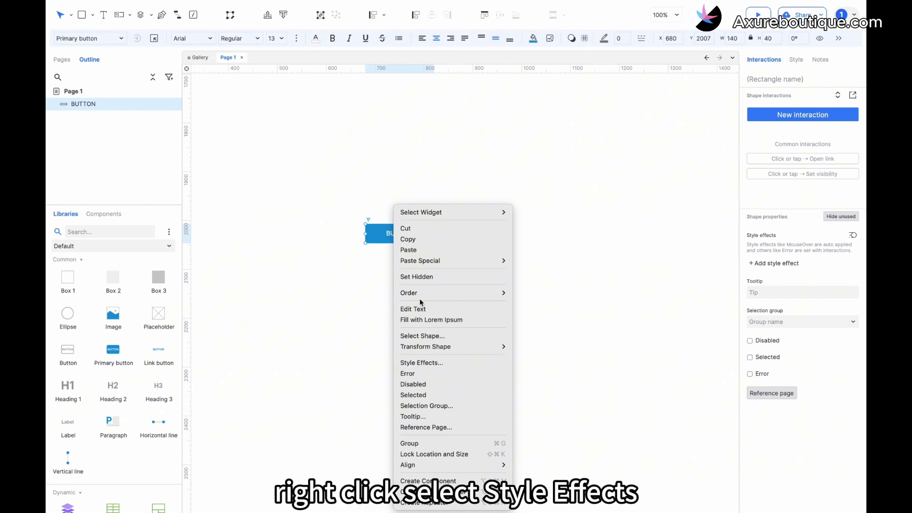
left_click(421, 365)
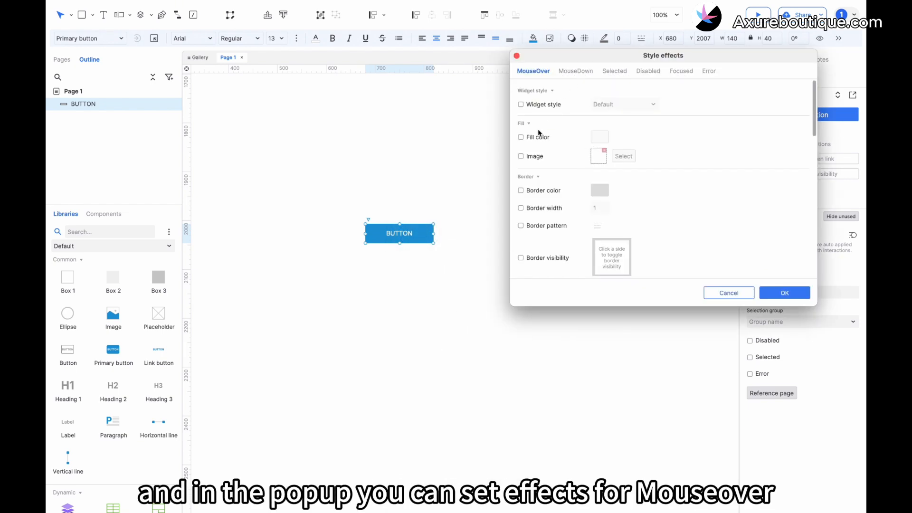
left_click(533, 140)
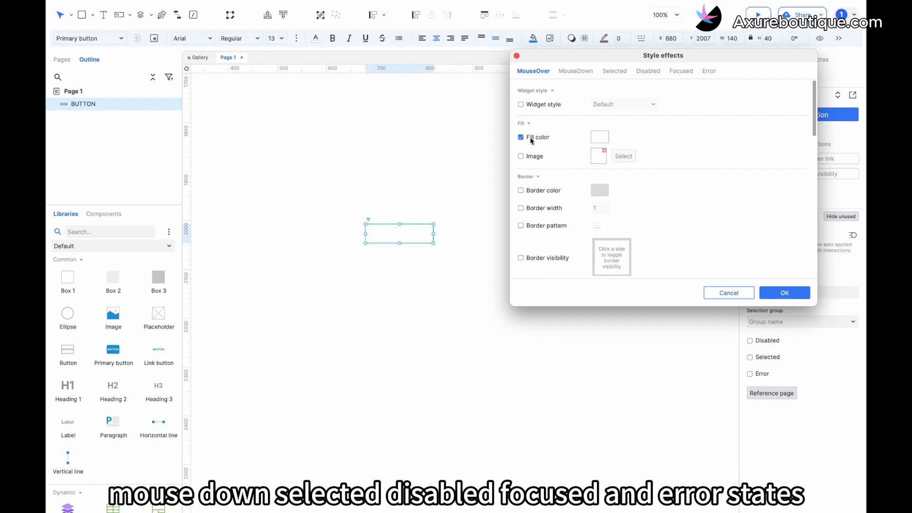
left_click(598, 139)
left_click(667, 230)
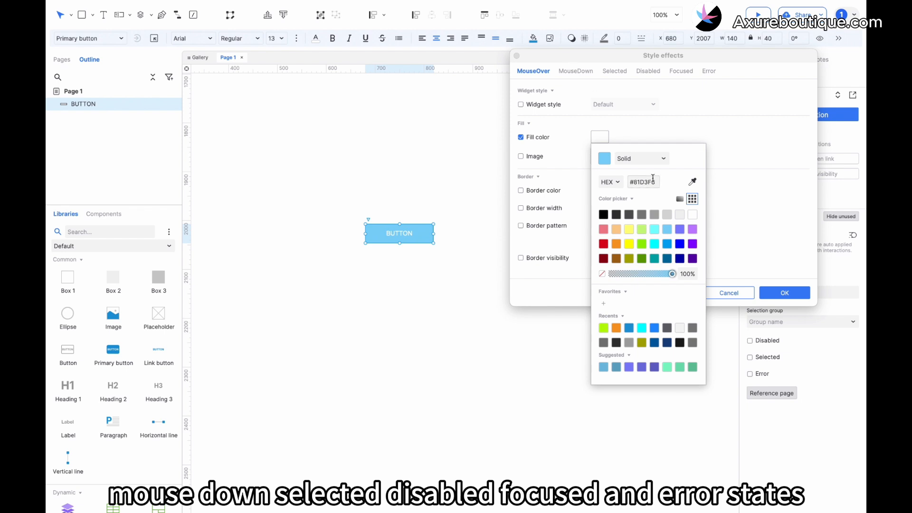
left_click(664, 123)
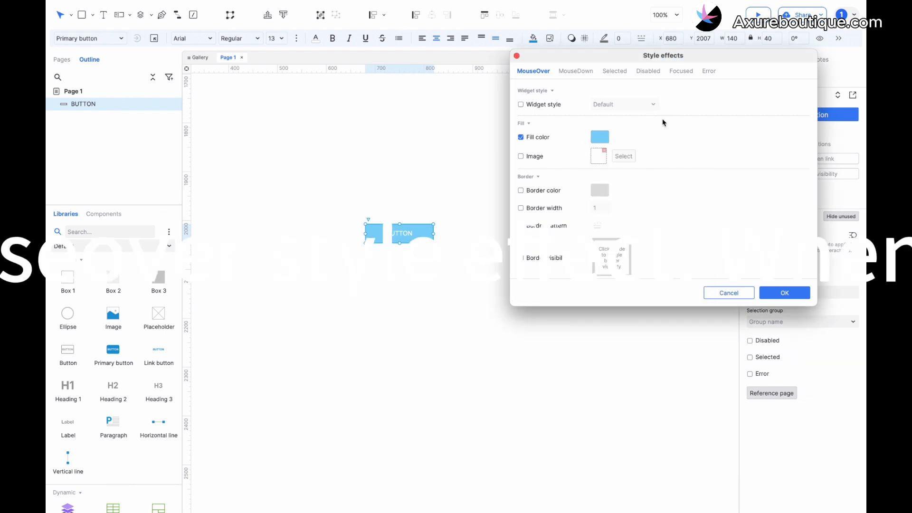
Give the button's MouseDown style effect a bright blue fill color from the recent colors
left_click(578, 72)
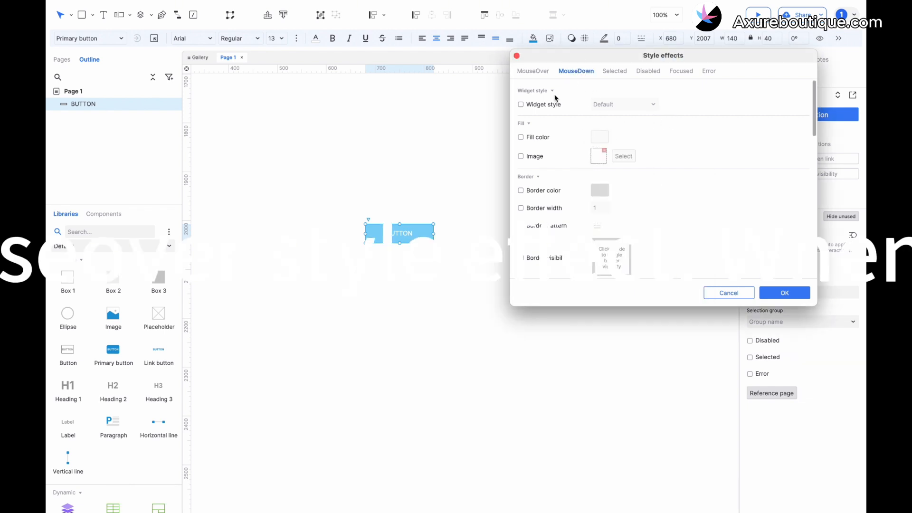
left_click(527, 137)
left_click(600, 137)
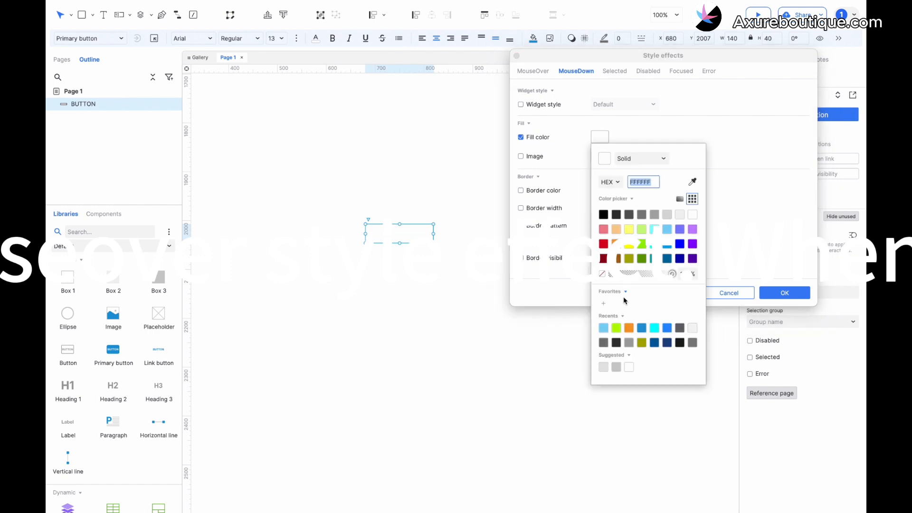
left_click(668, 328)
left_click(647, 143)
Give the button's Selected style effect an olive fill color from the recent colors
left_click(615, 71)
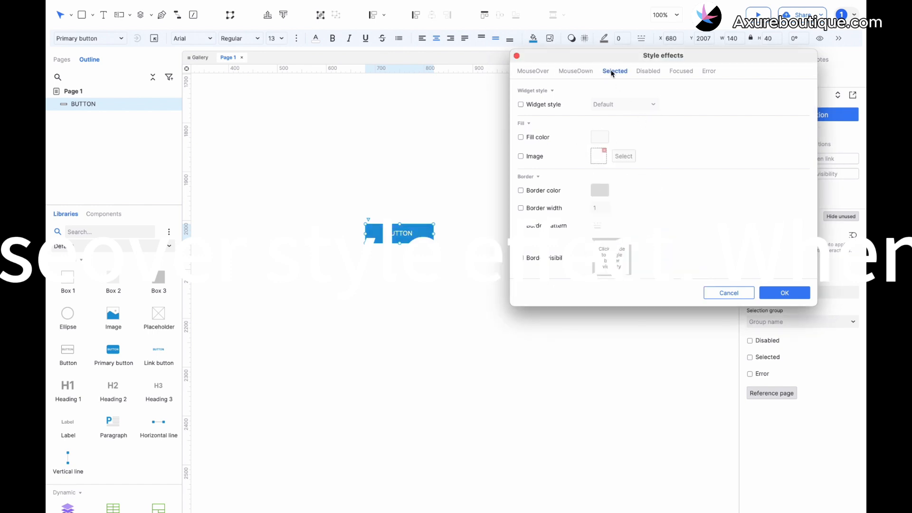
left_click(538, 138)
left_click(602, 138)
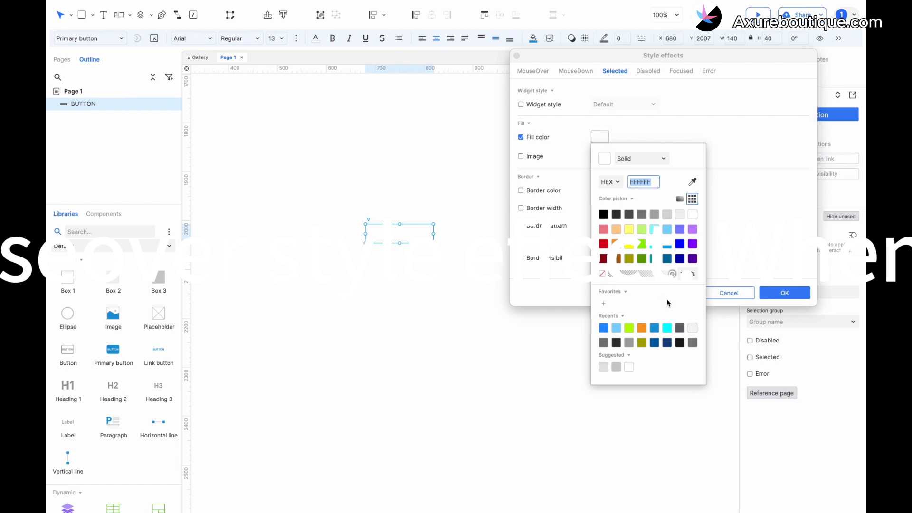
left_click(643, 342)
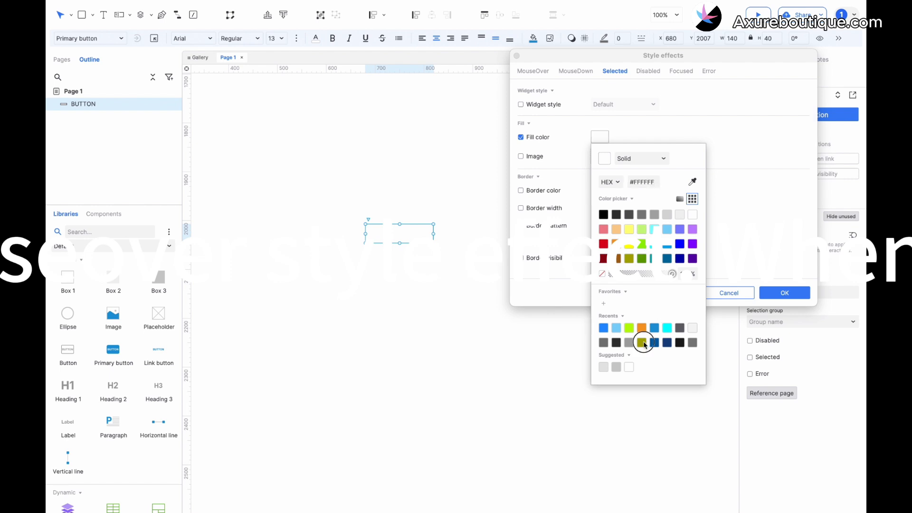
Give the button's Disabled style effect a translucent black (#000000) fill color that looks light grey
left_click(655, 74)
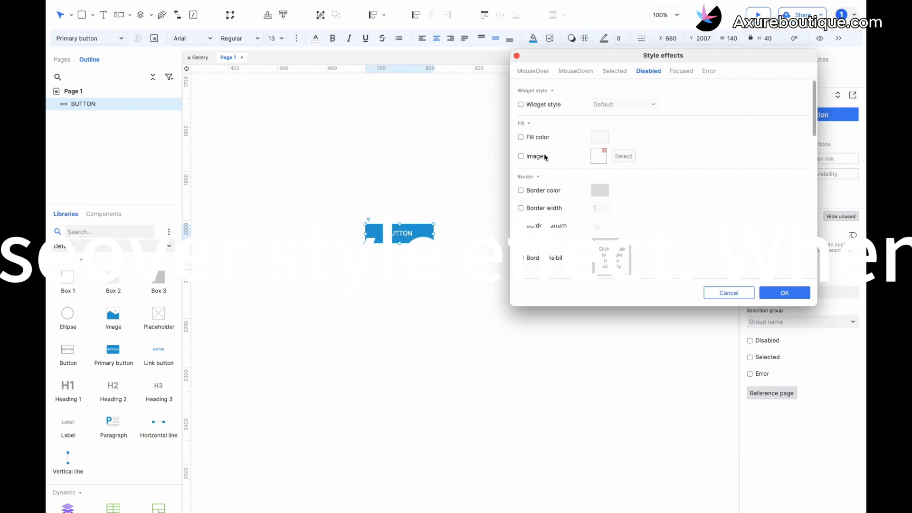
left_click(538, 137)
left_click(600, 137)
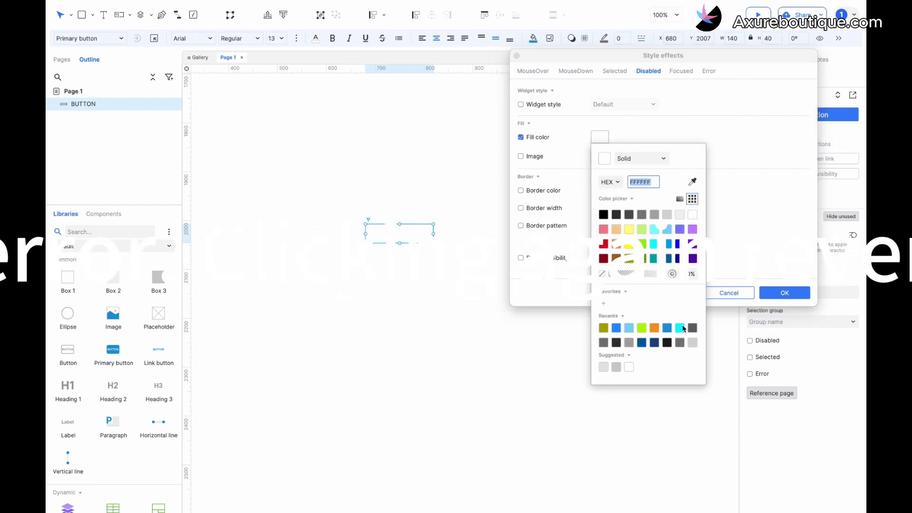
left_click(692, 341)
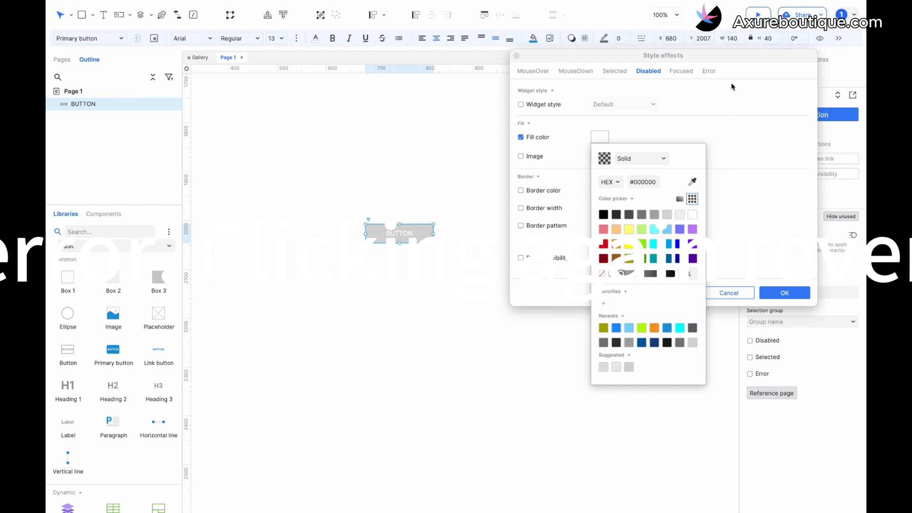
left_click(698, 90)
Give the button's Error style effect a red fill color and switch to the Focused state's effects
left_click(705, 72)
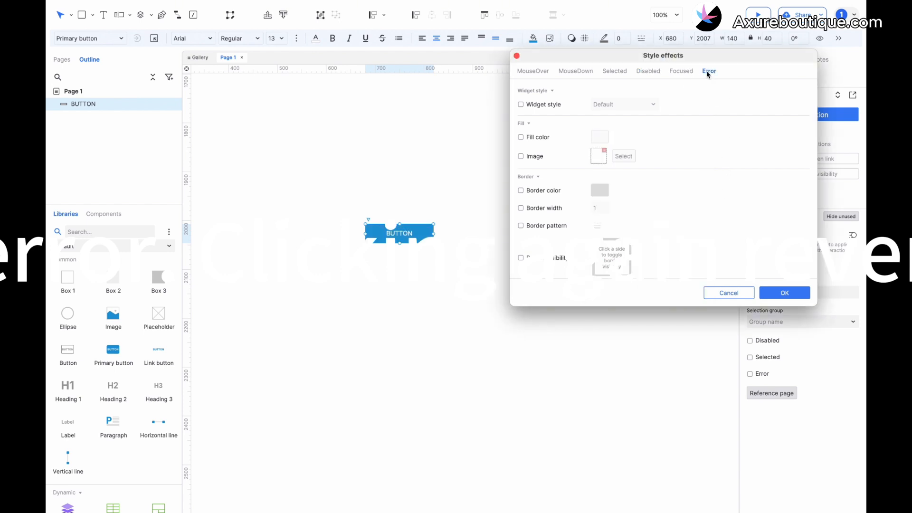
left_click(533, 139)
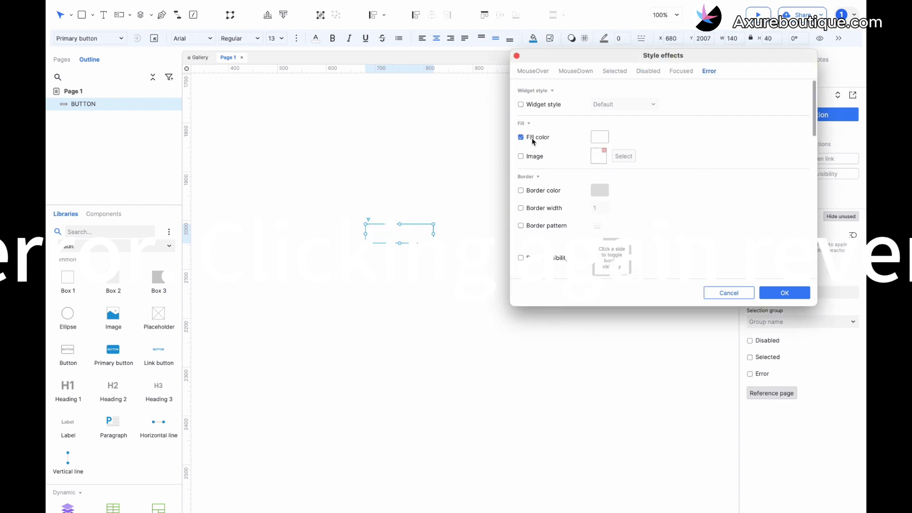
left_click(599, 139)
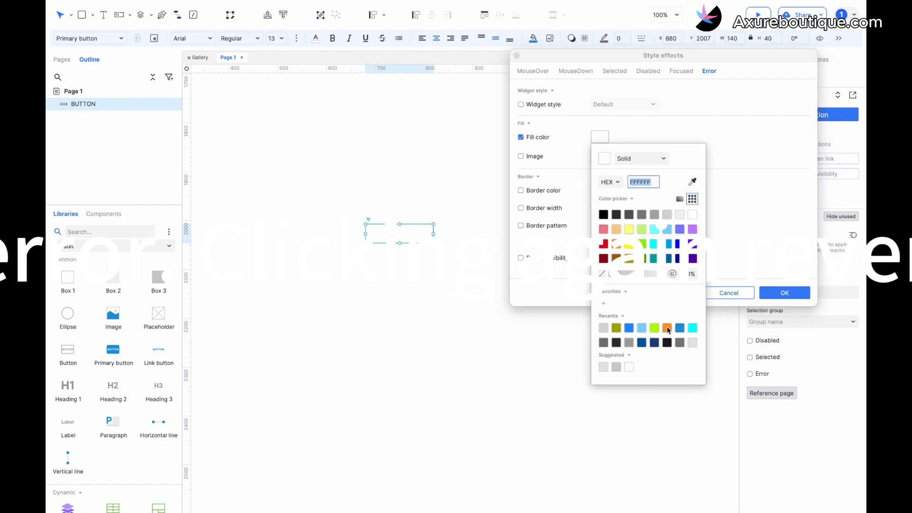
left_click(604, 243)
left_click(691, 94)
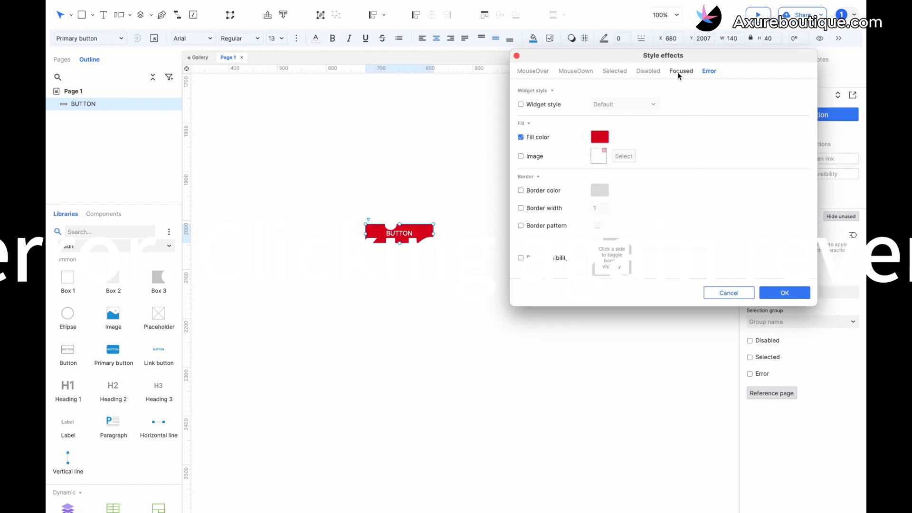
left_click(679, 73)
left_click(522, 137)
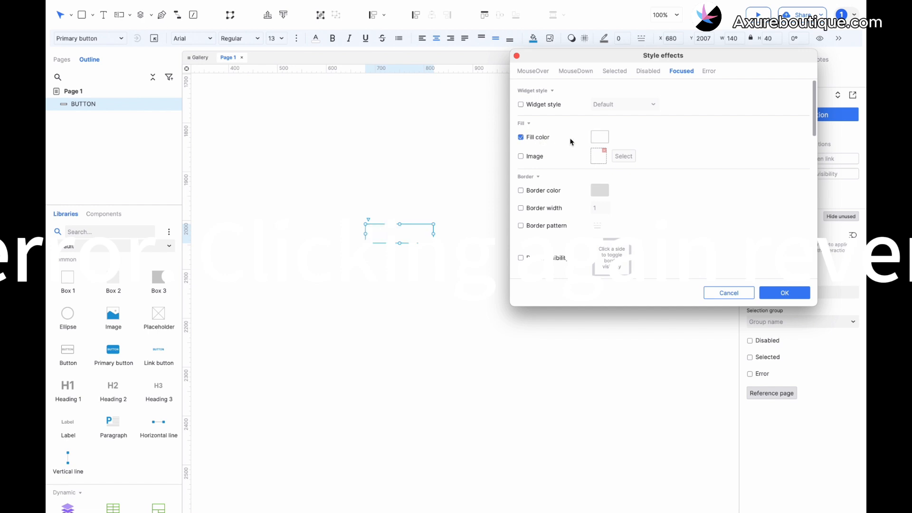
left_click(600, 137)
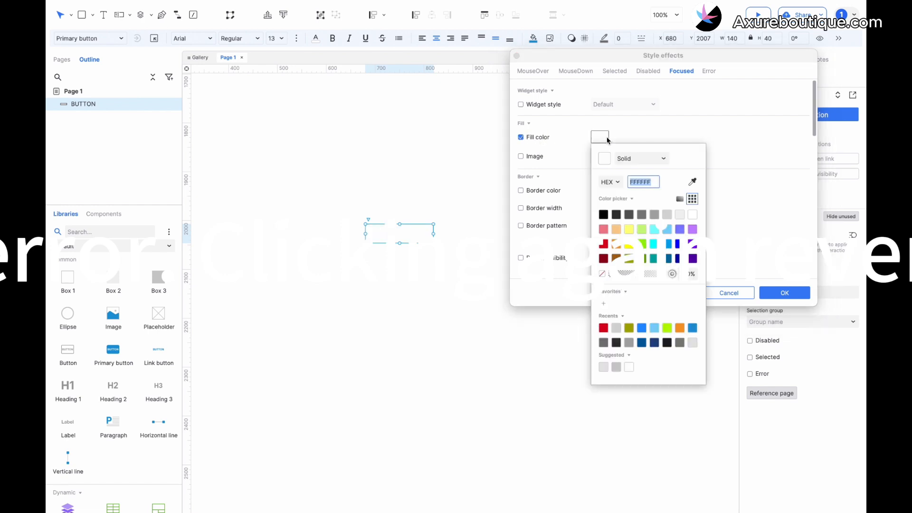
left_click(722, 142)
left_click(522, 138)
Enable a thicker border width and an orange (#F59A23) border color for the Focused state, and apply all the style effects
left_click(529, 210)
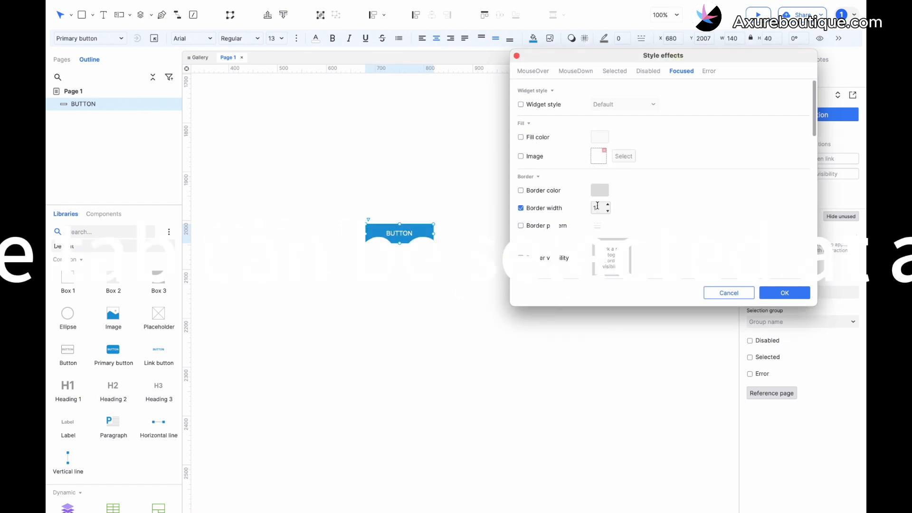
left_click(608, 206)
left_click(530, 191)
left_click(600, 190)
left_click(680, 382)
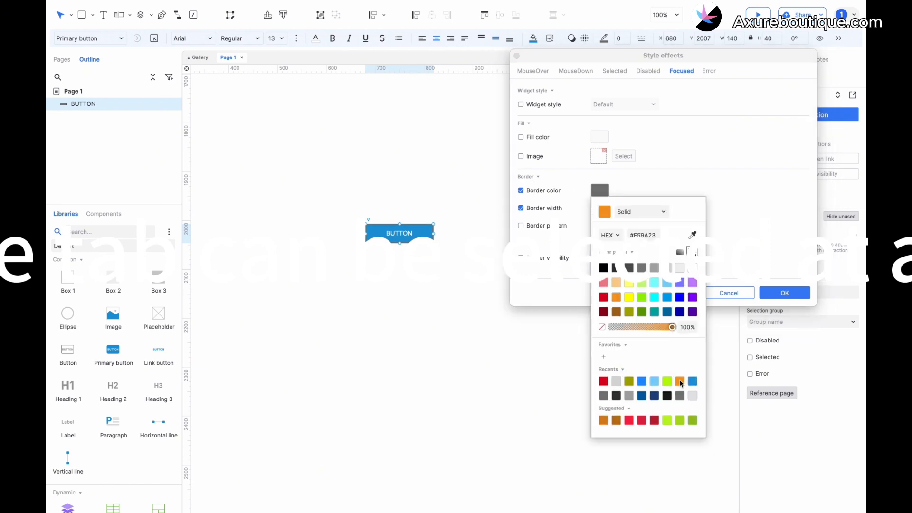
left_click(723, 199)
left_click(786, 293)
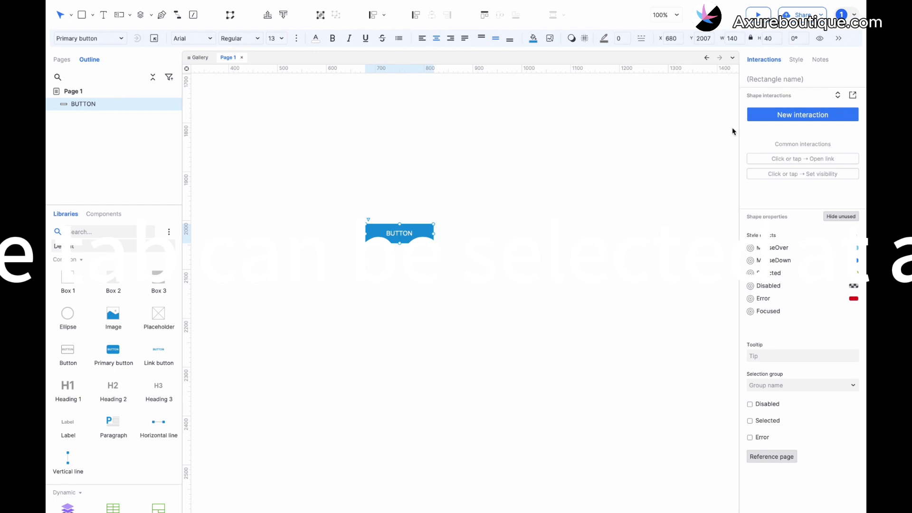
Add a Click or tap interaction that toggles the button's own selected state and test it in the prototype preview
left_click(774, 116)
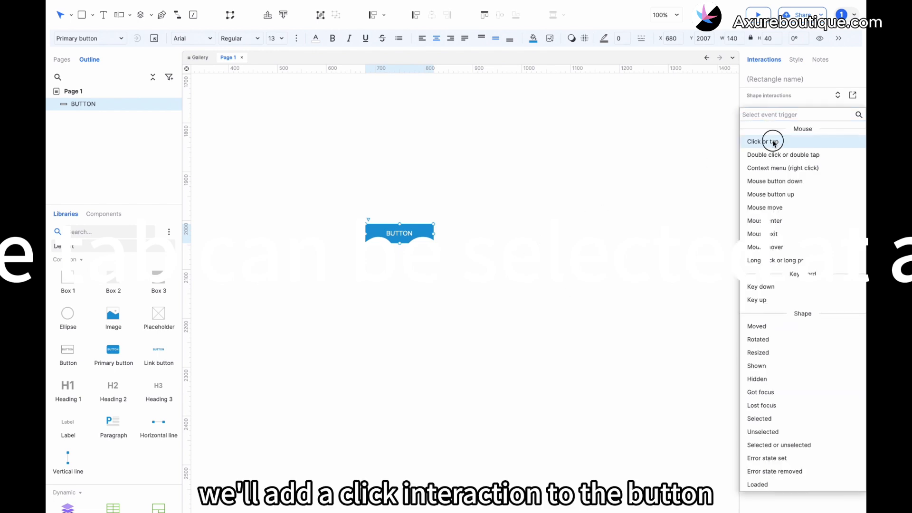
left_click(772, 140)
left_click(779, 273)
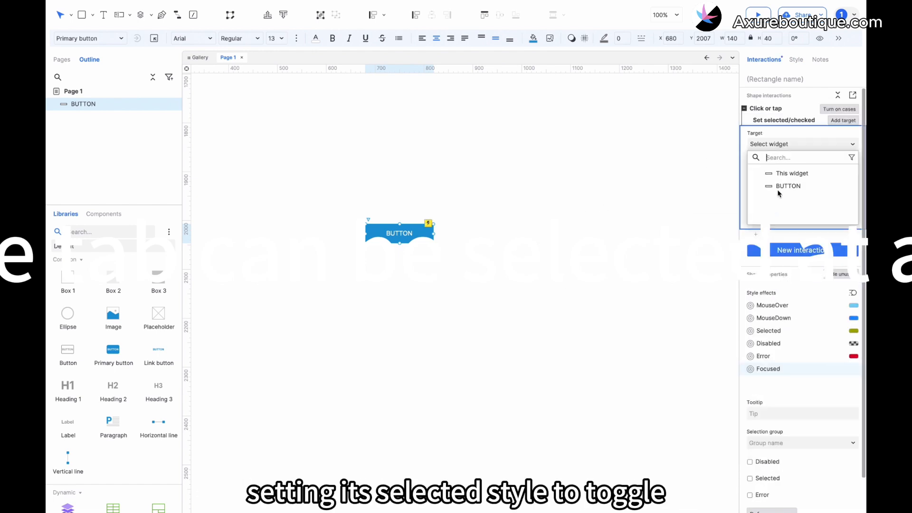
left_click(783, 178)
left_click(789, 211)
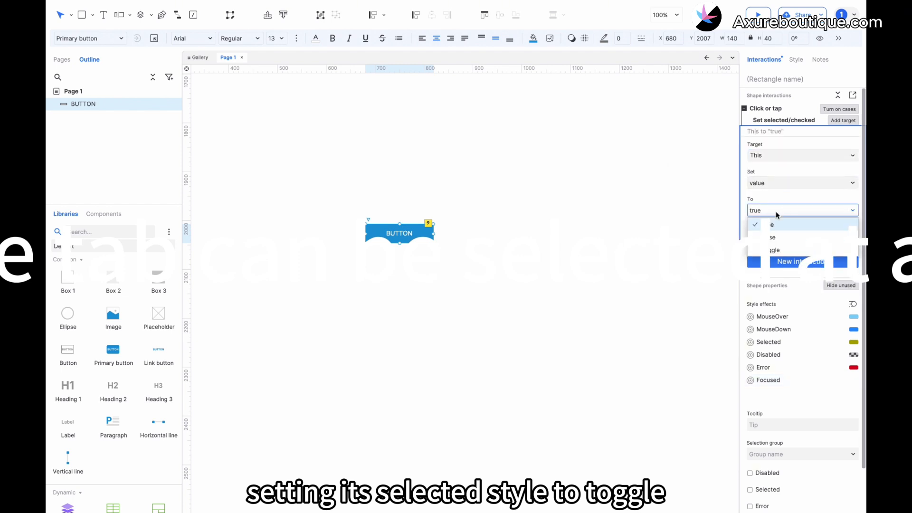
left_click(765, 242)
left_click(758, 14)
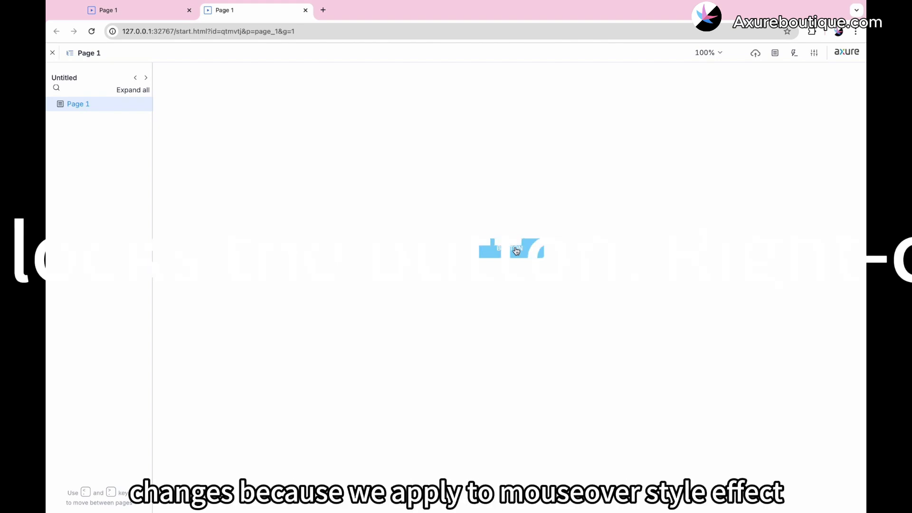
left_click(517, 251)
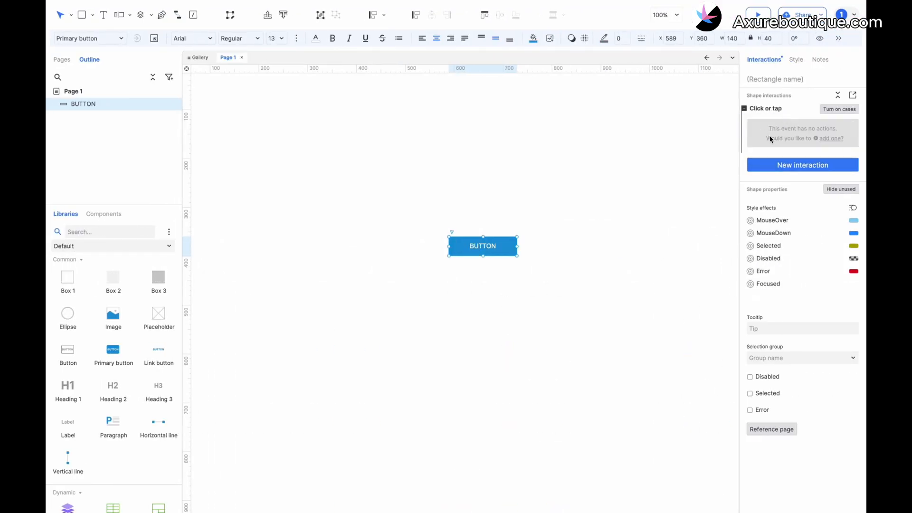
Add a Set error state action to the button's Click or tap event, targeting This widget and set to Toggle
left_click(769, 140)
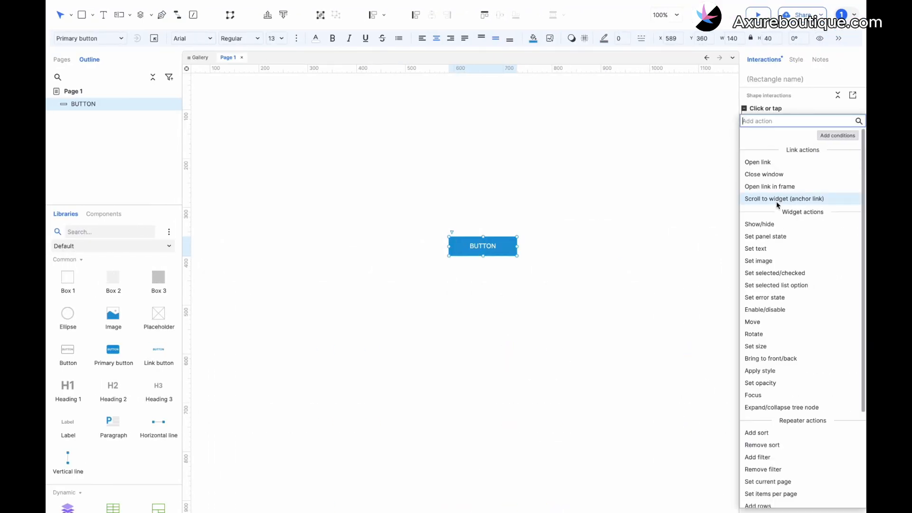
left_click(767, 298)
left_click(790, 178)
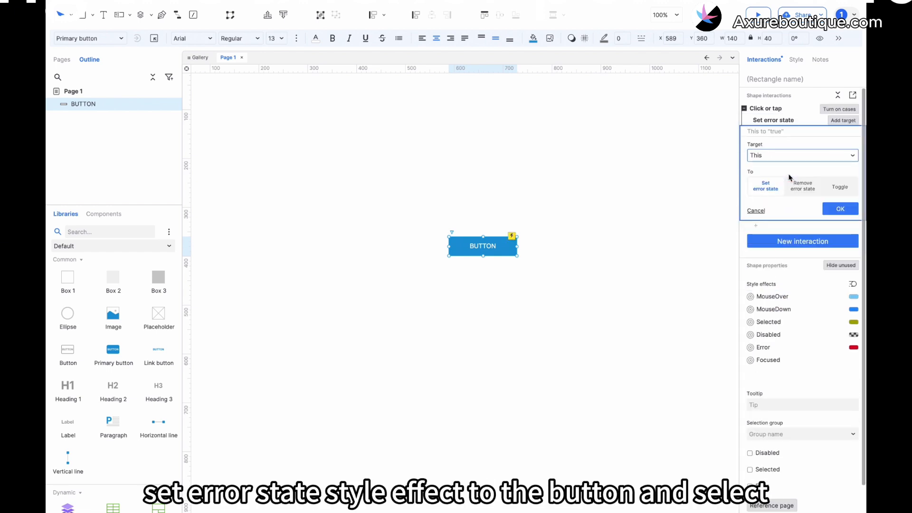
left_click(840, 187)
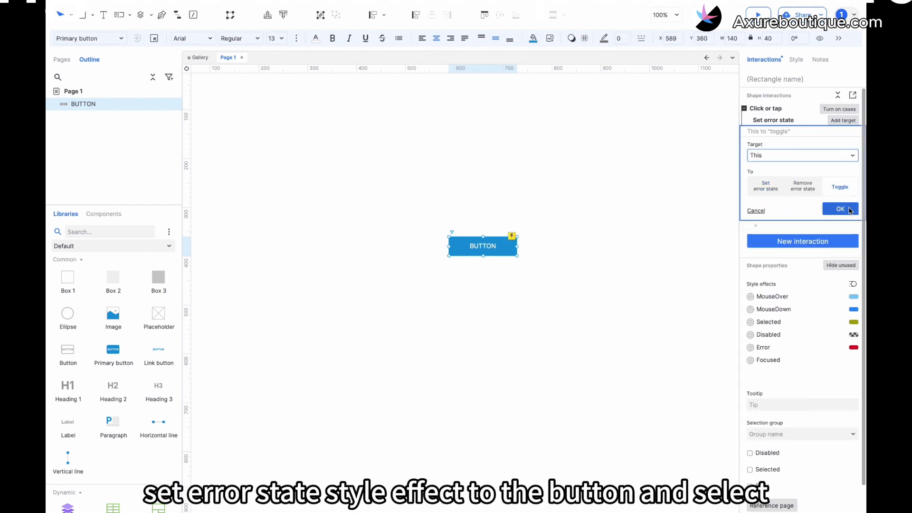
left_click(841, 209)
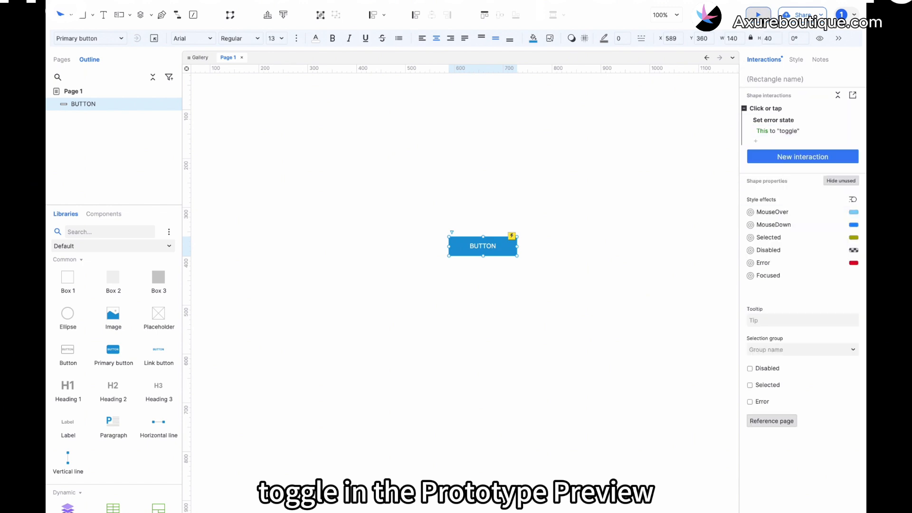
Preview the prototype and toggle the button's error state on and off
left_click(759, 15)
left_click(522, 257)
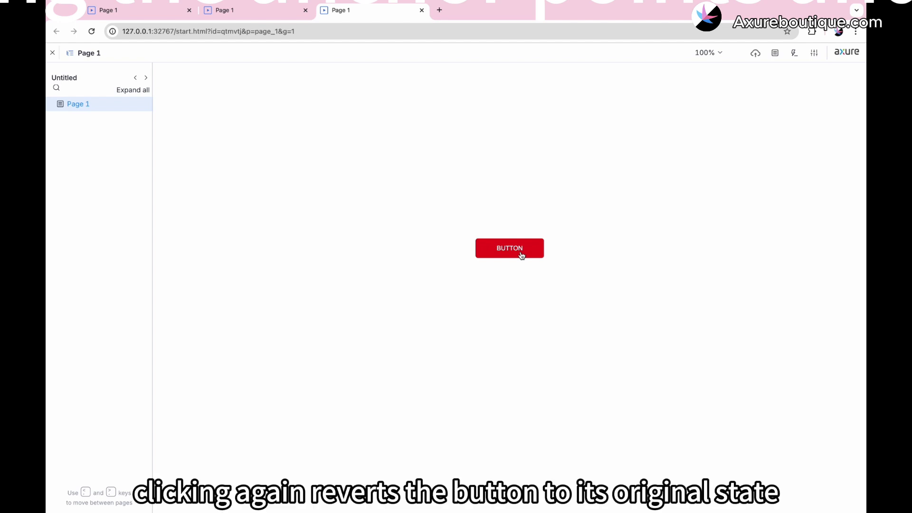
left_click(521, 257)
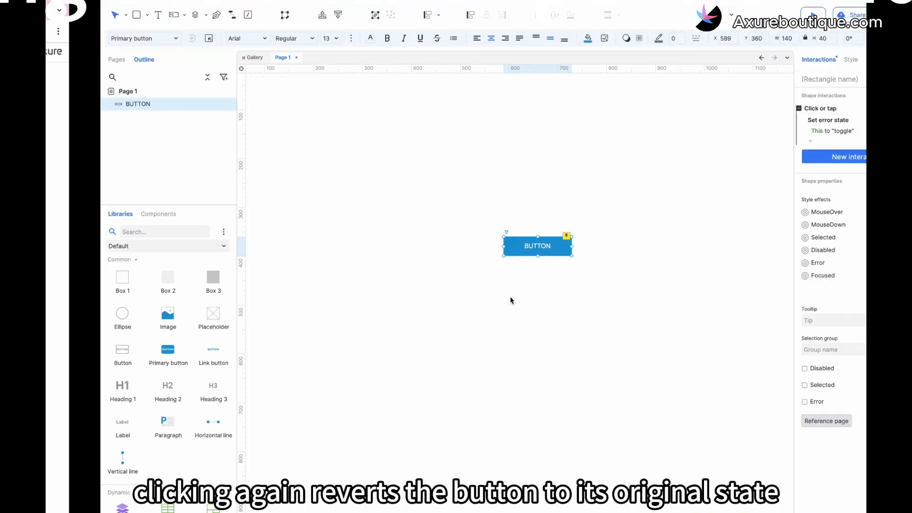
Set the button to Disabled and deselect it to show its disabled style effect on the canvas
right_click(481, 251)
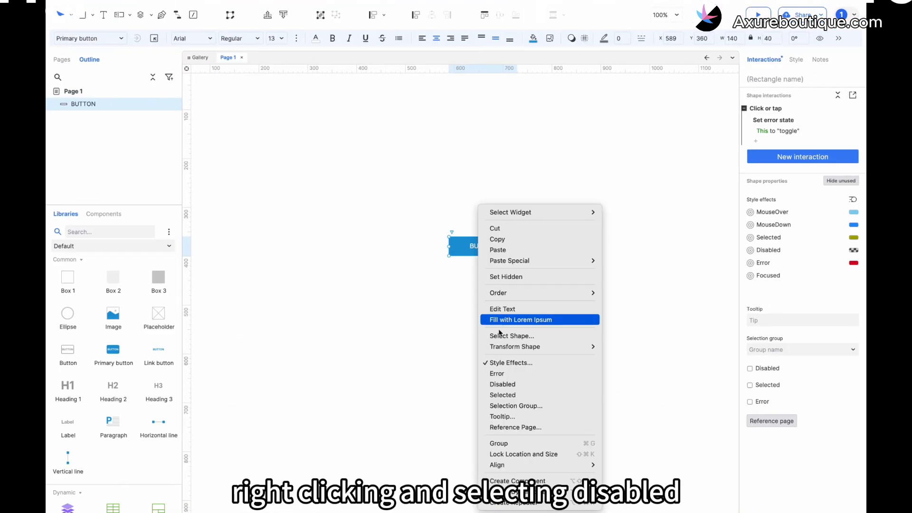
left_click(504, 385)
left_click(550, 298)
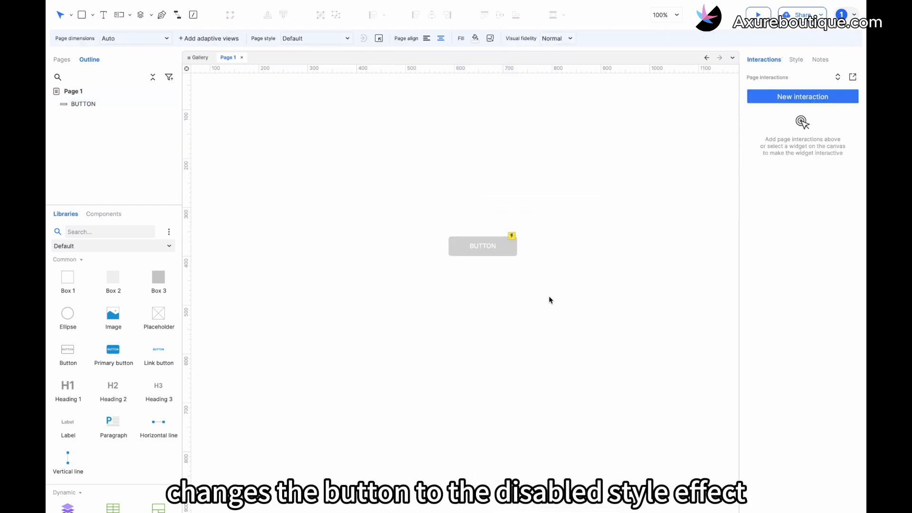
Delete the button's Click or tap interaction and turn off its Disabled state
left_click(491, 246)
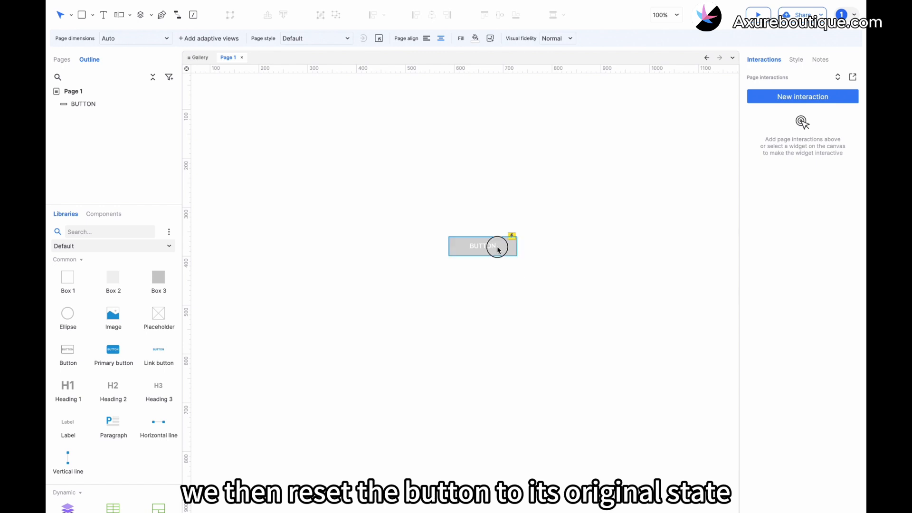
left_click(773, 110)
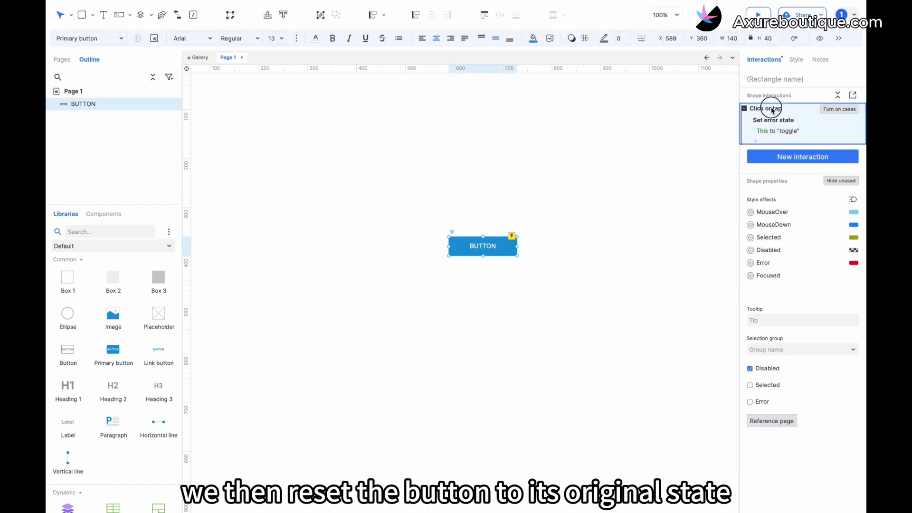
key("Delete")
left_click(484, 290)
right_click(488, 256)
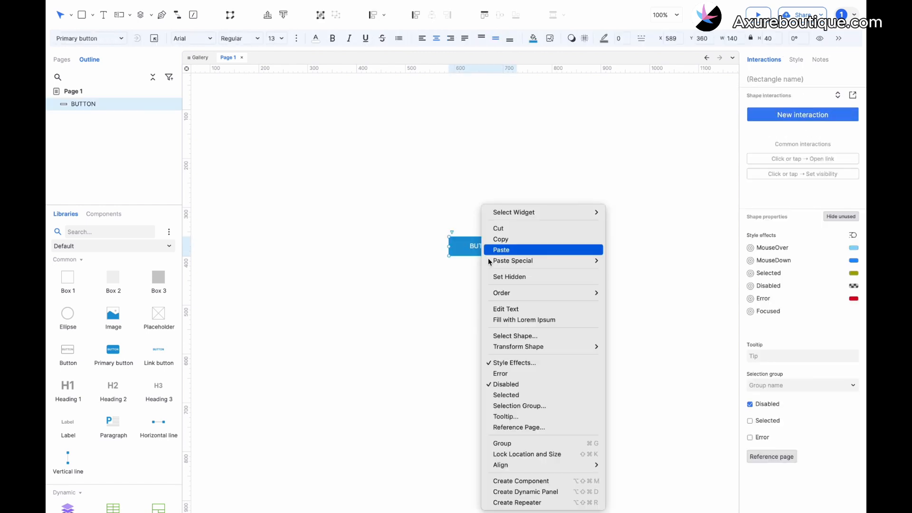
left_click(508, 384)
left_click(483, 285)
Move the button left to about X 327 and place two more primary buttons beside it to form a row of three
left_click_drag(481, 248, 352, 247)
left_click_drag(113, 351, 524, 246)
key("super+d")
Label the three buttons, from left to right, Tab 1, Tab 2 and Tab 3
double_click(370, 251)
type("Tab 1")
key("super+a")
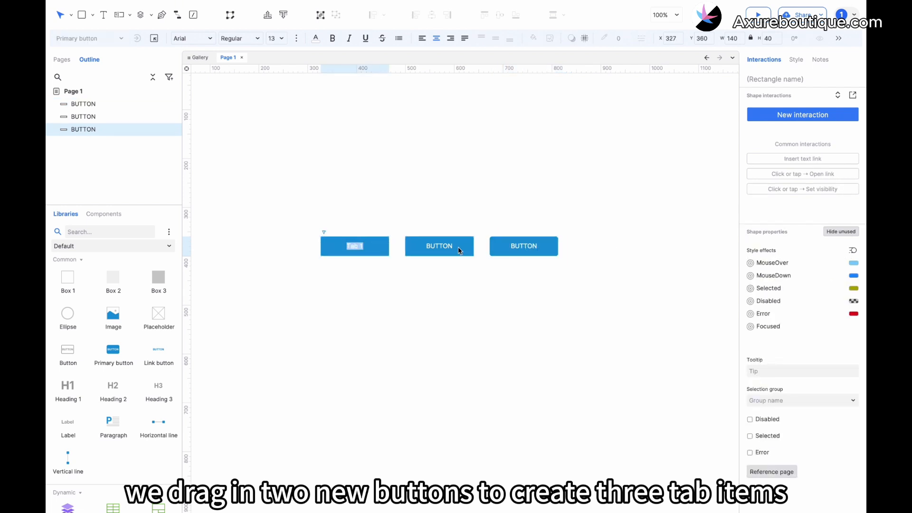
double_click(458, 247)
type("Tab 1")
double_click(531, 251)
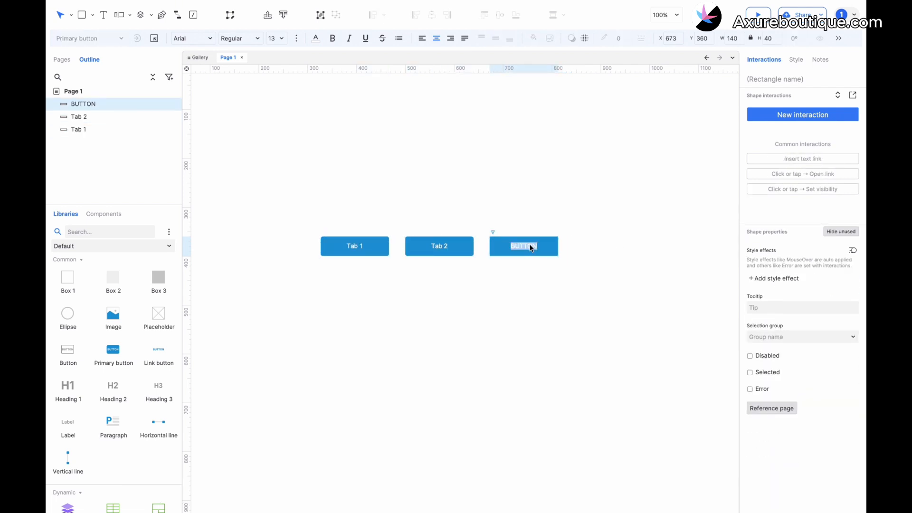
type("Tab 1")
left_click(490, 310)
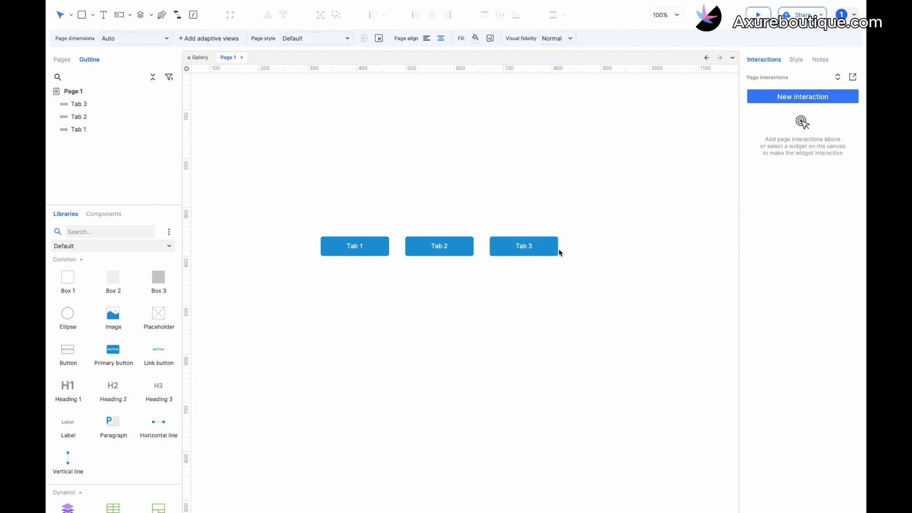
Set Tab 1 as selected by default and assign all three tab buttons to selection group 1
left_click(362, 254)
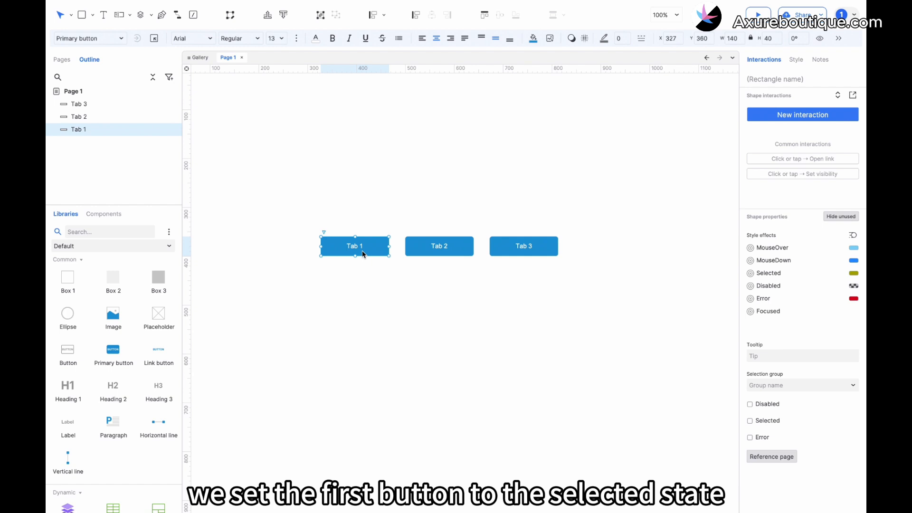
left_click(751, 422)
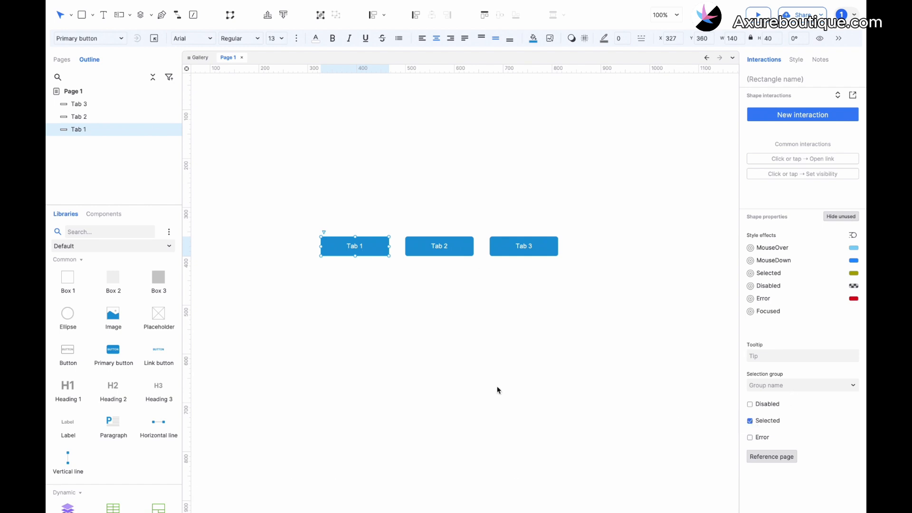
left_click_drag(554, 224, 344, 284)
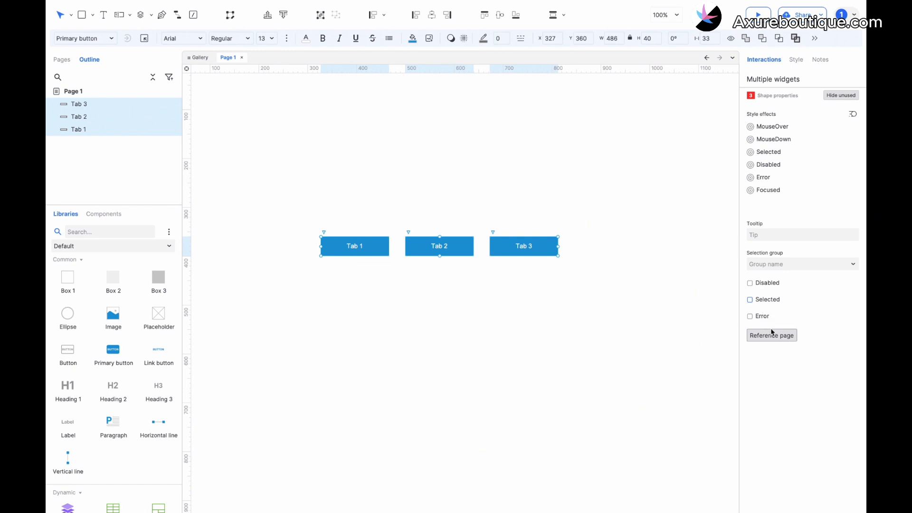
left_click(752, 264)
type("1")
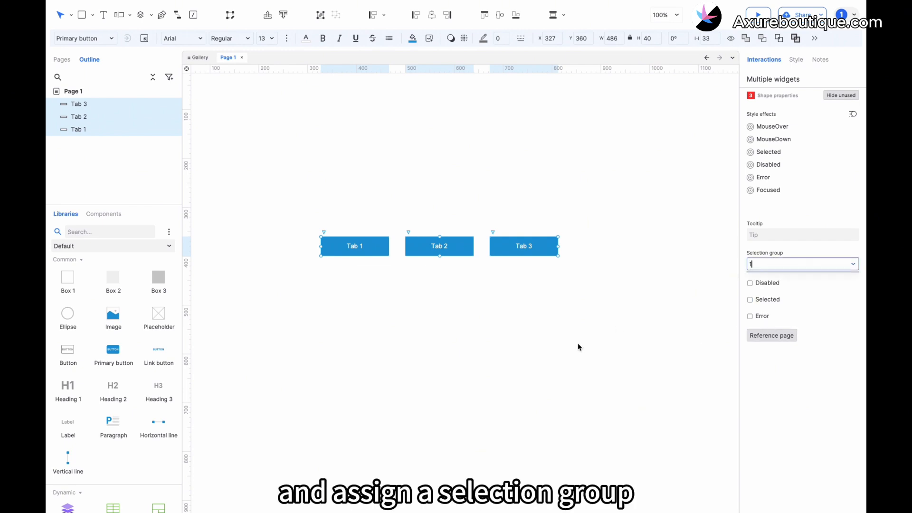
left_click(578, 347)
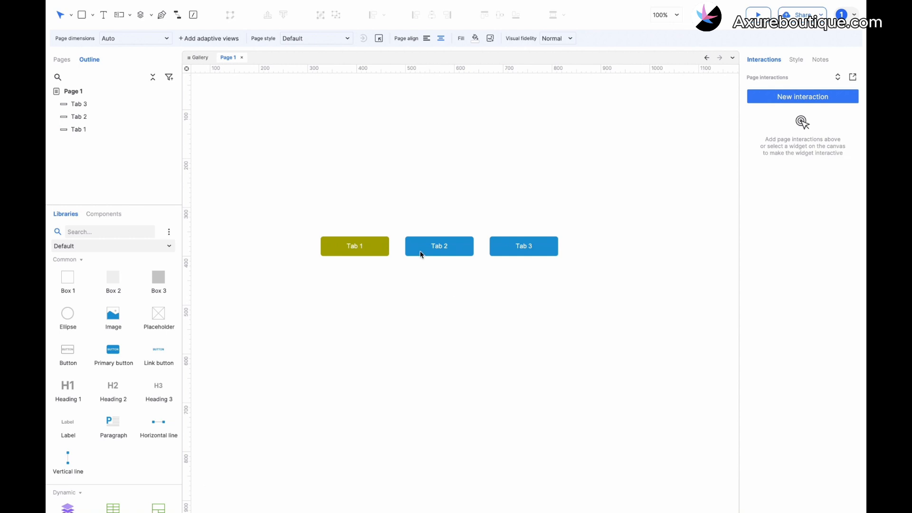
Add a Click or tap interaction to Tab 1 with Set selected/checked targeting This widget with the value true
left_click(359, 246)
left_click(775, 115)
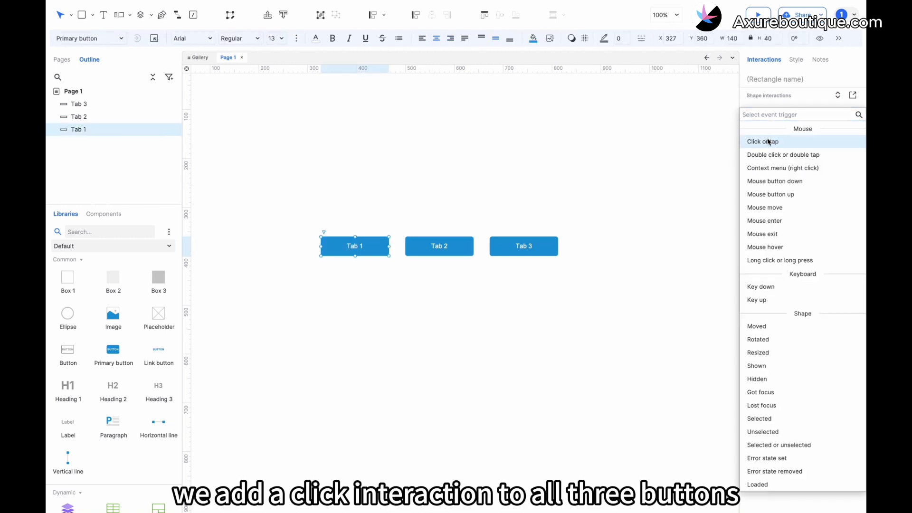
left_click(767, 140)
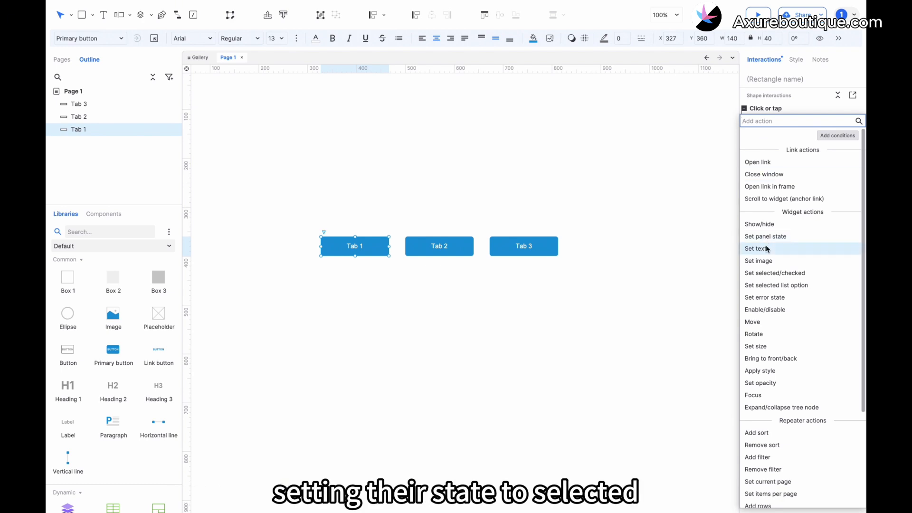
left_click(775, 272)
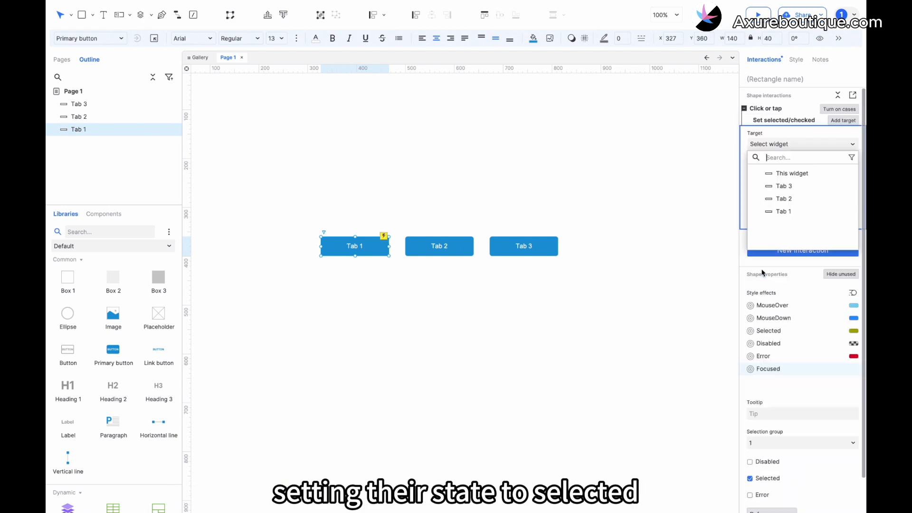
left_click(790, 174)
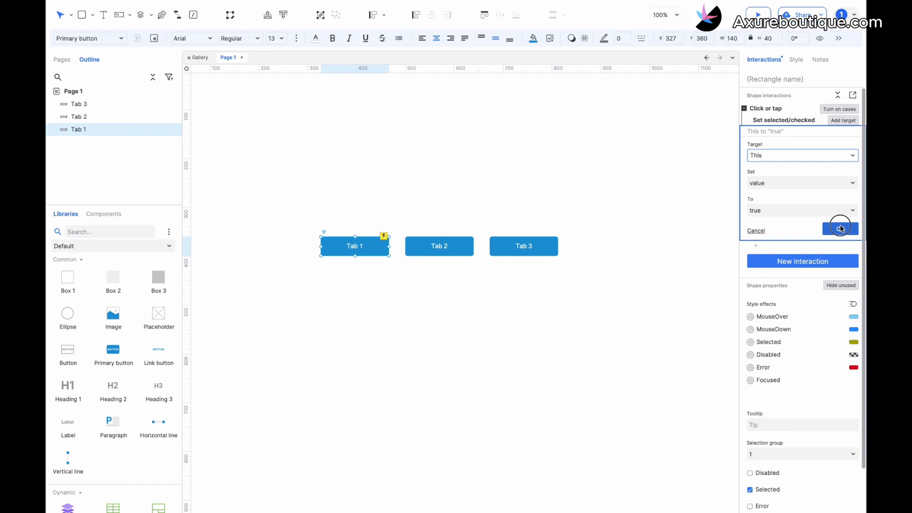
left_click(841, 228)
Paste Tab 1's Click or tap interaction onto Tab 2 and Tab 3
left_click(442, 254)
key("super+v")
left_click(533, 249)
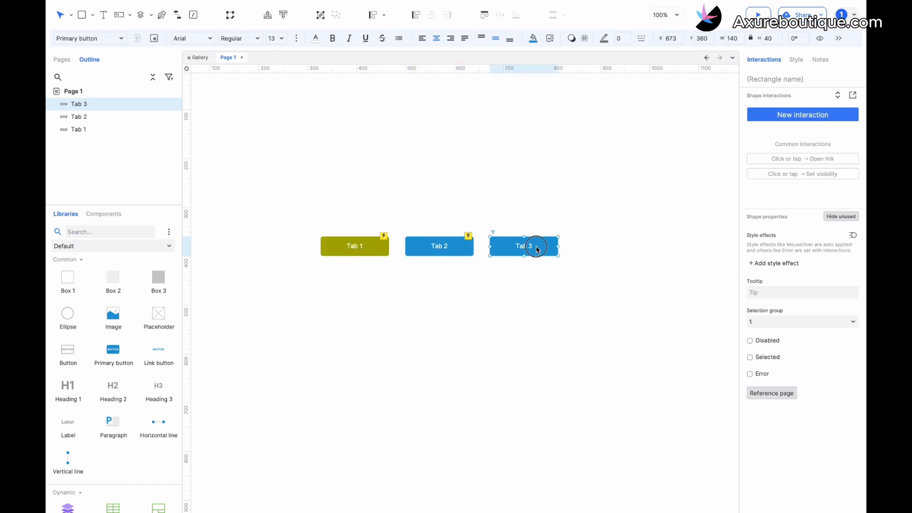
key("super+v")
left_click(483, 320)
Copy all six style effects, MouseOver through Focused, from Tab 1 and paste them onto Tab 2 and Tab 3
left_click(449, 247)
left_click(364, 255)
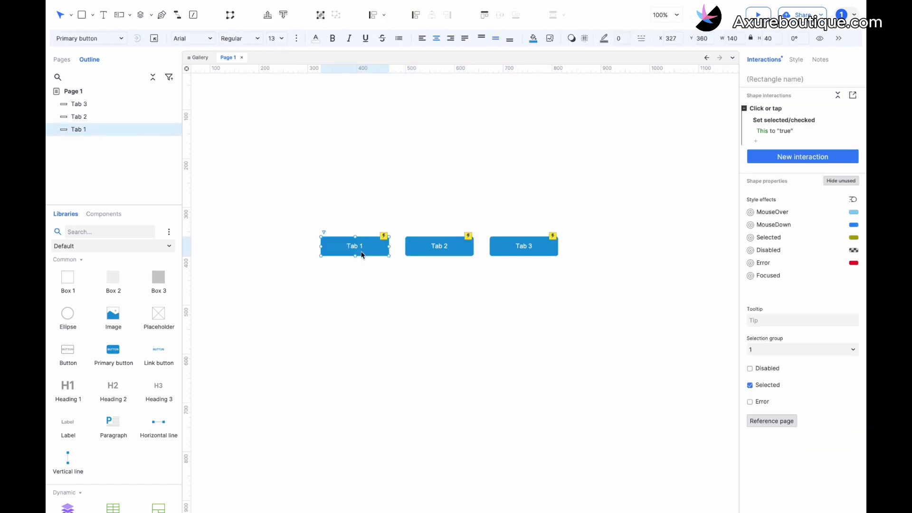
left_click(799, 212)
left_click(801, 225, "shift")
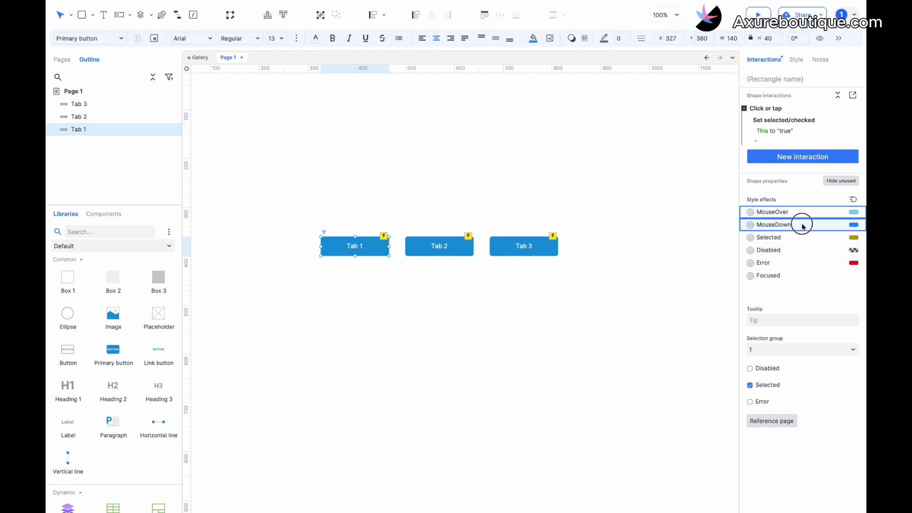
left_click(804, 238, "shift")
left_click(805, 250, "shift")
left_click(799, 263, "shift")
left_click(797, 276, "shift")
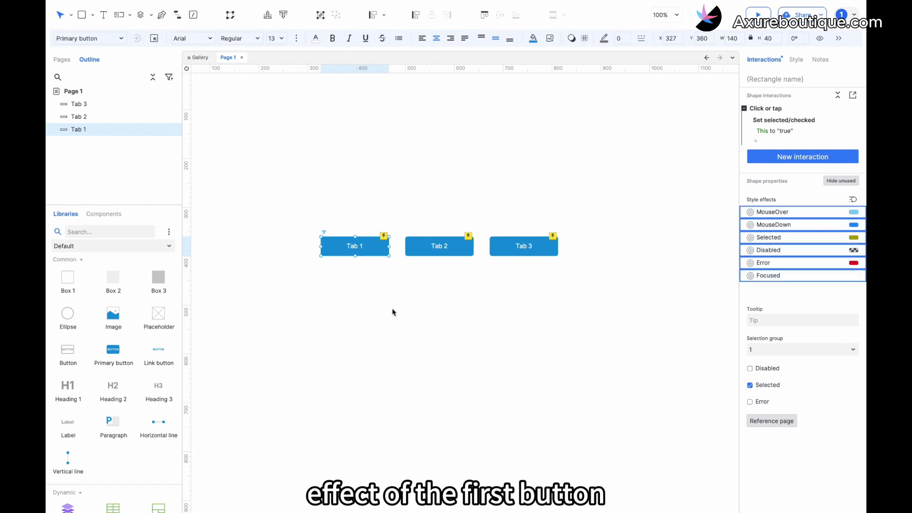
left_click(430, 254)
key("ctrl+v")
left_click(514, 253)
key("ctrl+v")
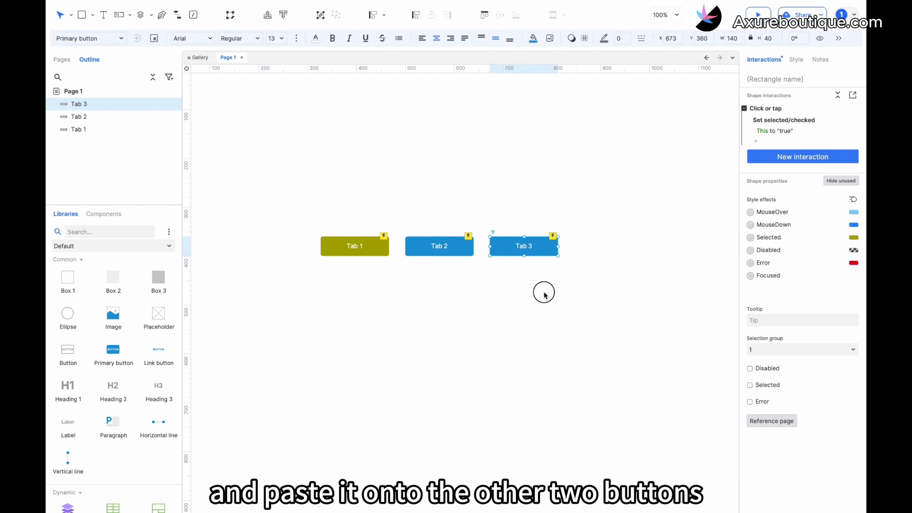
left_click(545, 291)
Preview the prototype and test the tab switching by selecting Tab 2 and Tab 3 in turn
left_click(759, 14)
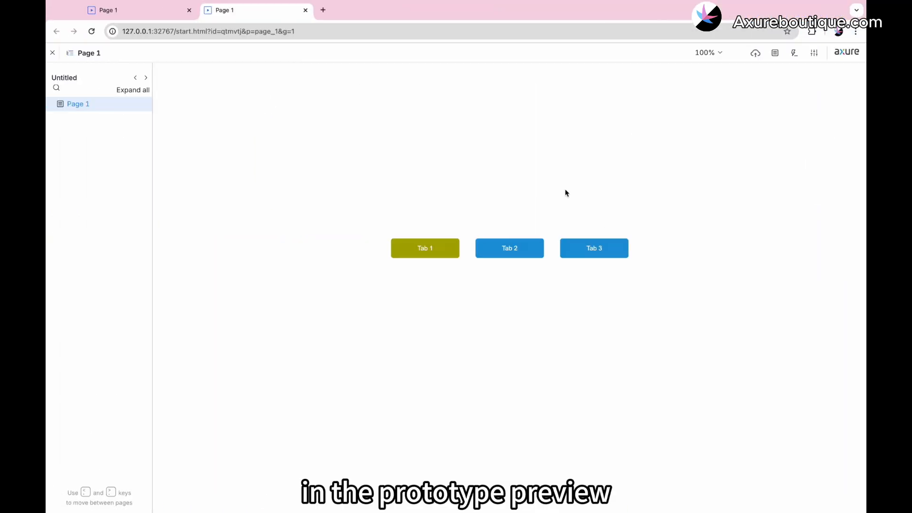
left_click(518, 248)
left_click(583, 255)
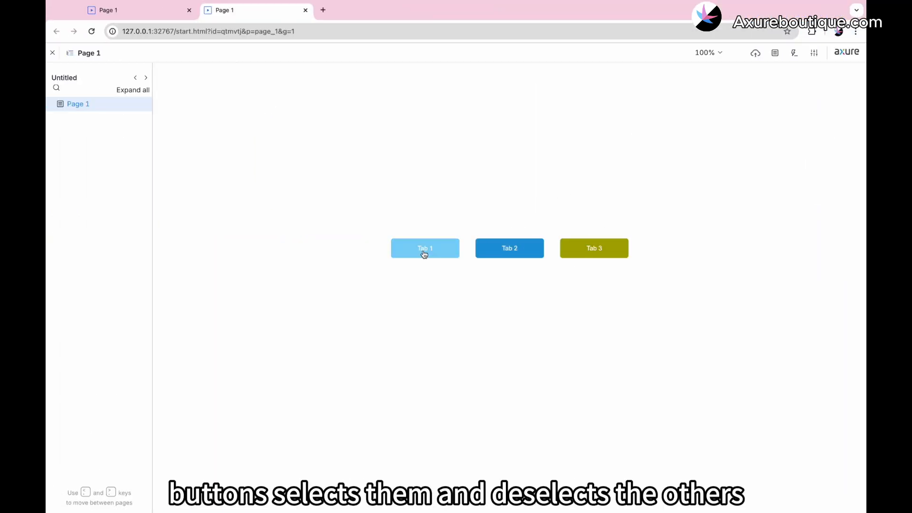
Test the tab switching in the preview by selecting Tab 1, Tab 2 and Tab 3 in turn, and return to the editor
left_click(424, 252)
left_click(509, 249)
left_click(591, 249)
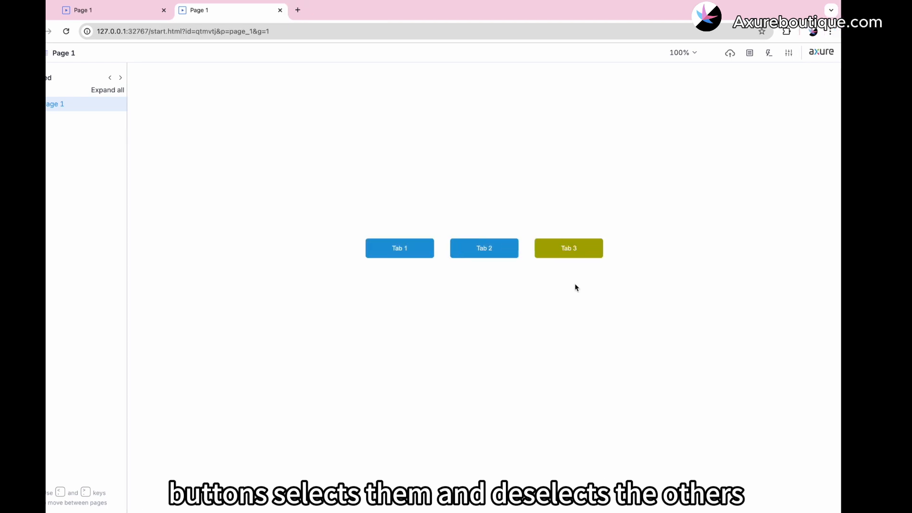
key("ctrl+Right")
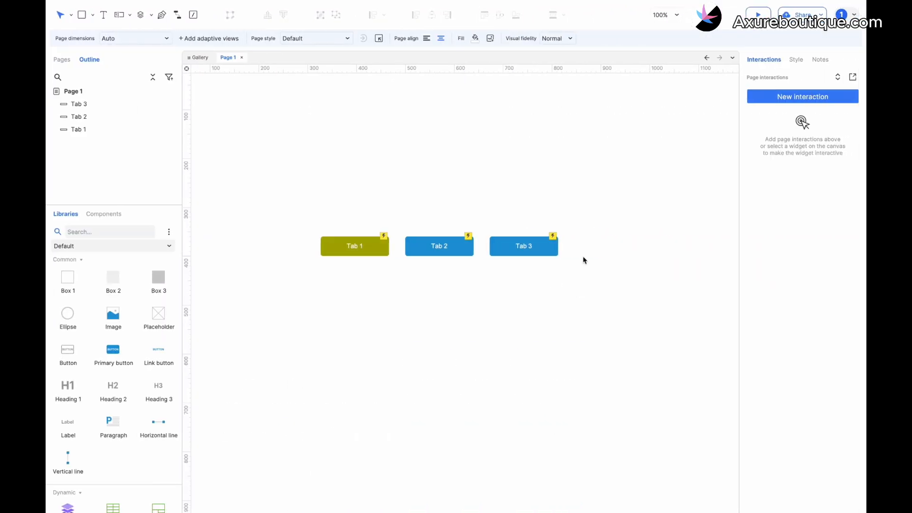
Lock the location and size of the Tab 3 button and test the lock by trying to move it
left_click(540, 251)
right_click(540, 251)
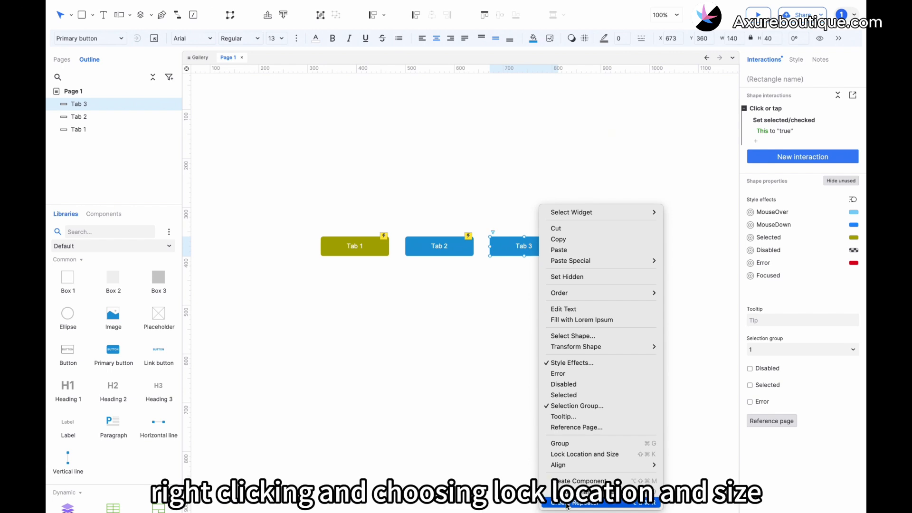
left_click(578, 454)
left_click(560, 326)
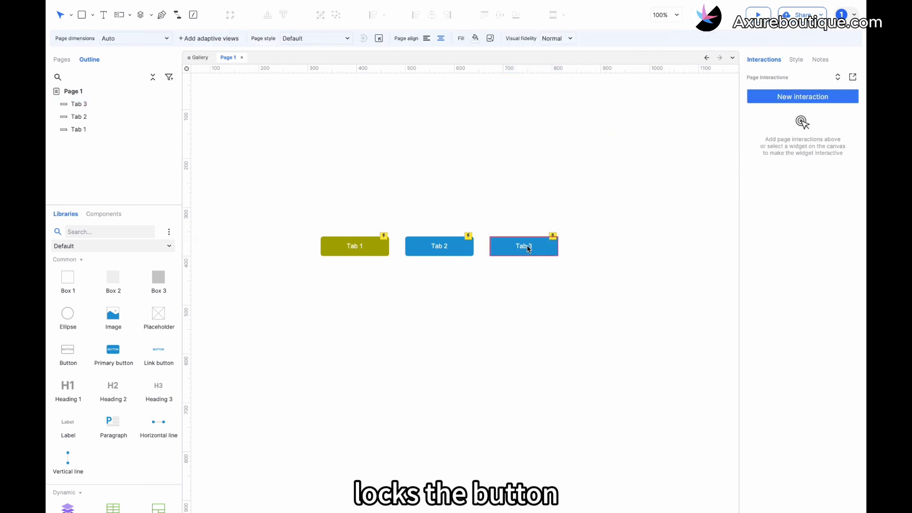
left_click_drag(528, 244, 510, 354)
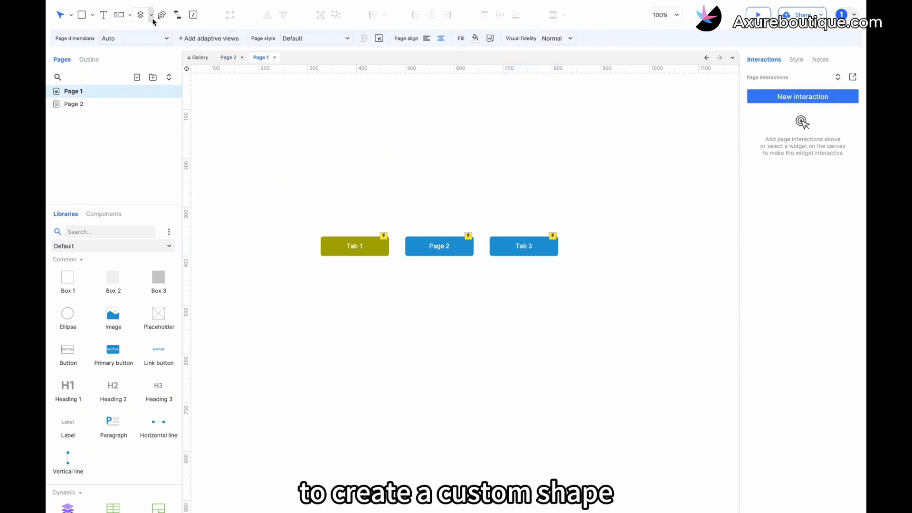
Draw a closed curved shape with four anchor points below the tab buttons using the Pen tool
left_click(162, 14)
left_click(419, 300)
left_click_drag(360, 342, 391, 389)
left_click_drag(449, 394, 476, 372)
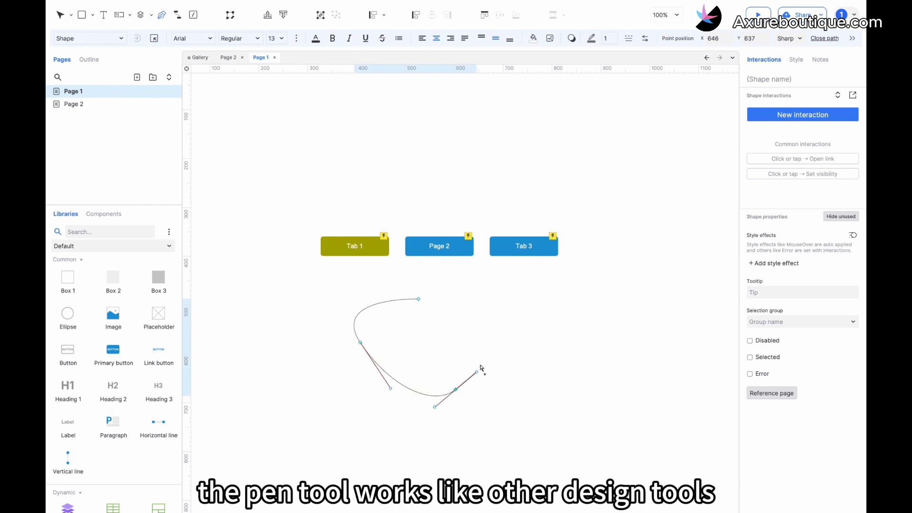
left_click_drag(509, 313, 497, 307)
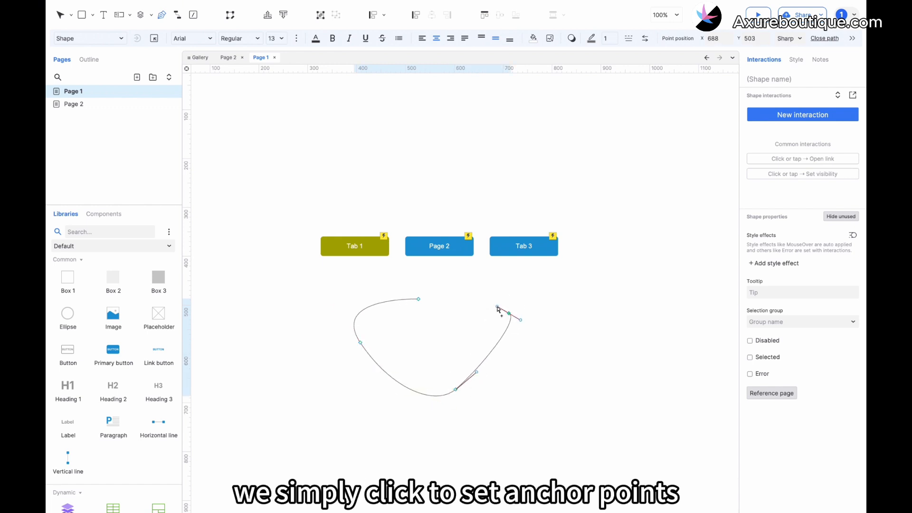
left_click(419, 299)
Reshape the drawn outline by moving its anchor points and curve handles, to about 338 wide by 208 high
left_click_drag(421, 301, 435, 295)
left_click_drag(497, 308, 502, 300)
mouse_move(359, 343)
left_mouse_down()
mouse_move(355, 328)
mouse_move(356, 349)
left_mouse_up()
left_click_drag(510, 315, 511, 327)
left_click_drag(433, 295, 429, 295)
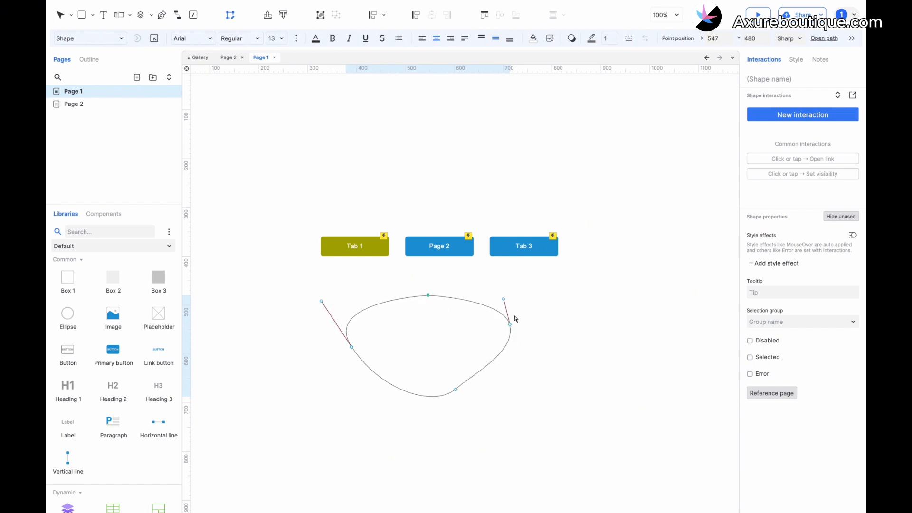
Fill the custom shape with orange #F59A23, set its border width to 0 and finish editing its points
left_click(534, 38)
left_click(552, 227)
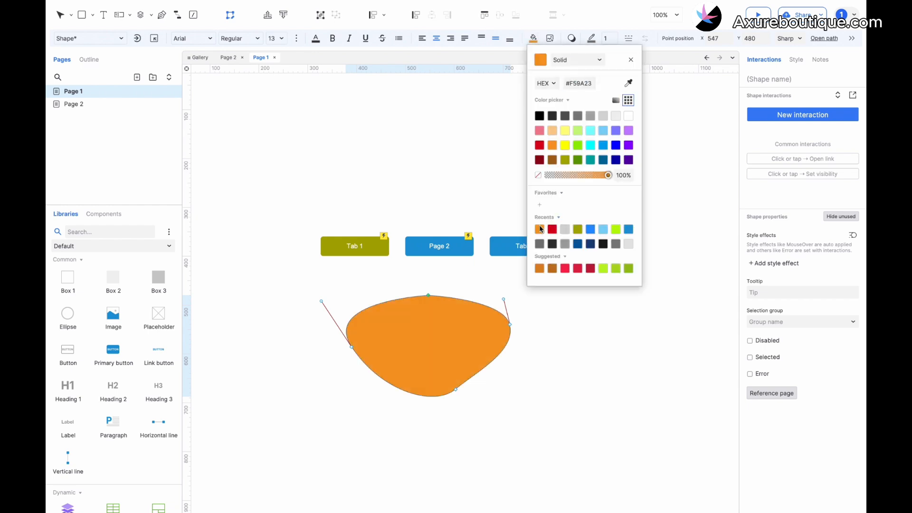
left_click(446, 314)
left_click(616, 42)
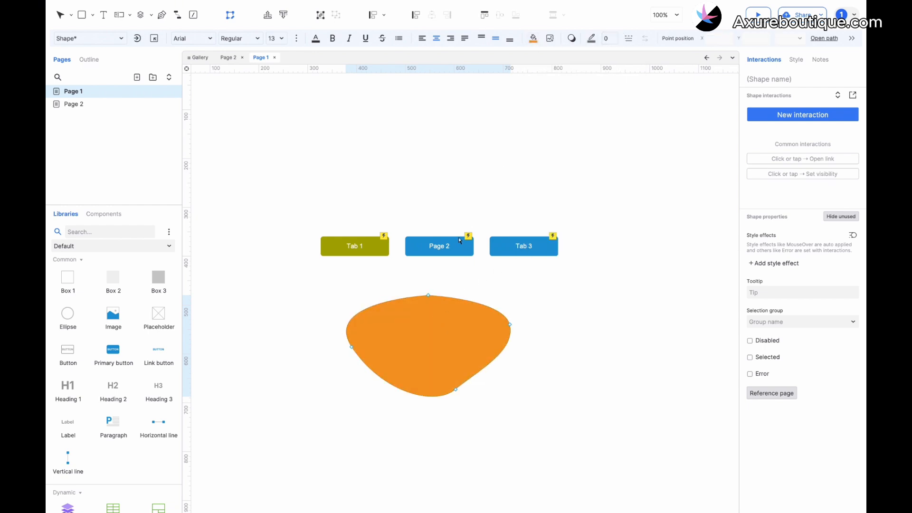
left_click(230, 15)
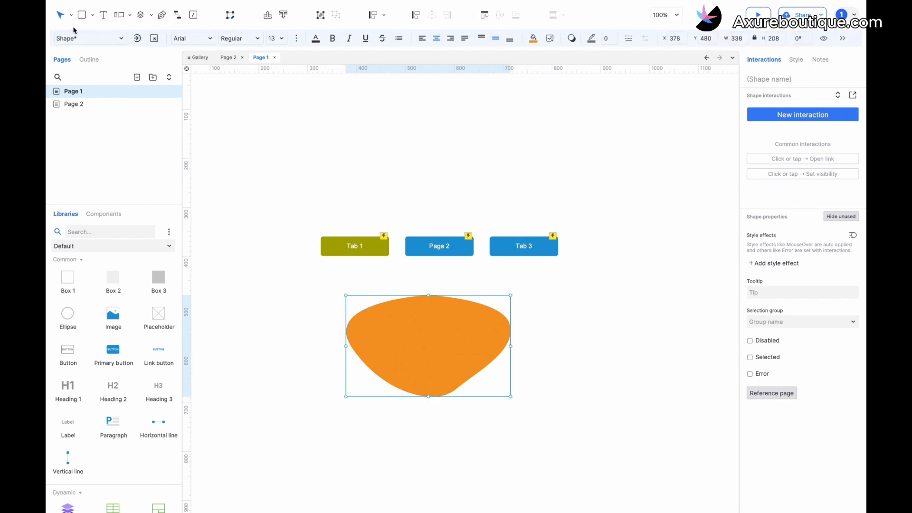
Add the text "Hello" to the orange shape and set its font size to 20
left_click(260, 196)
double_click(420, 332)
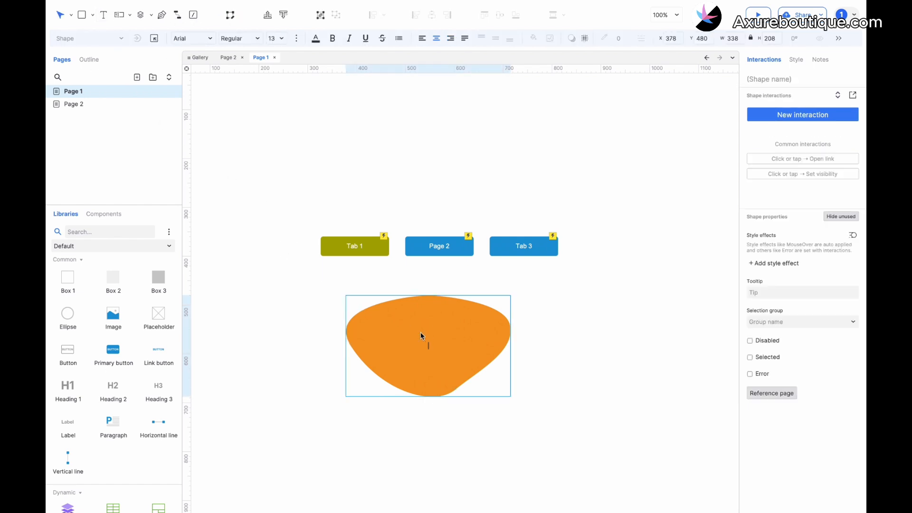
type("Hello")
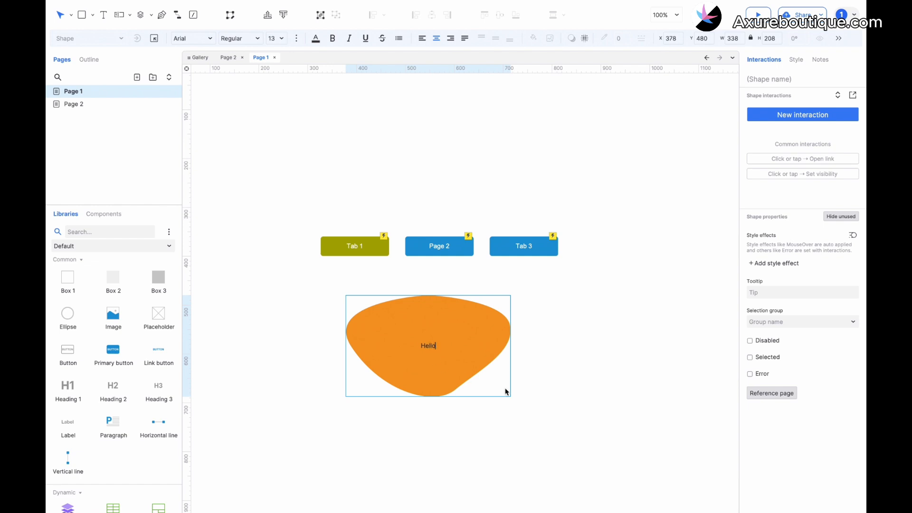
left_click(528, 375)
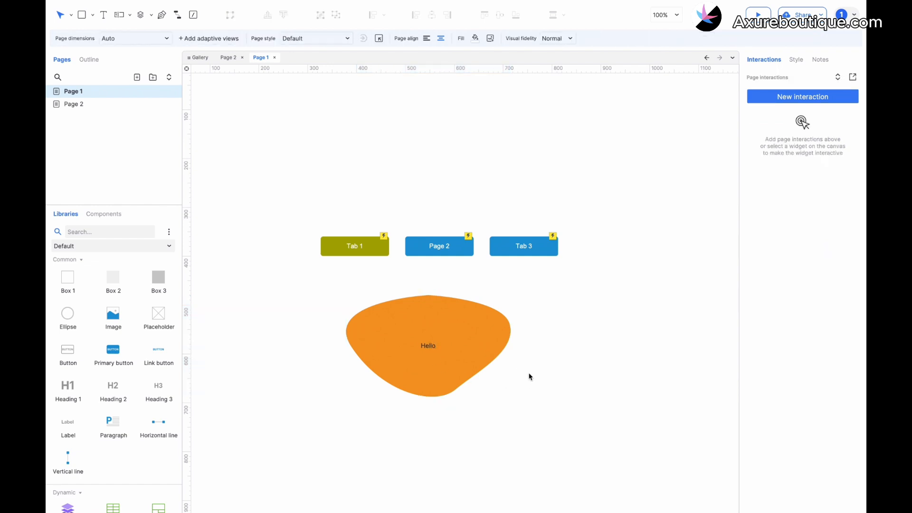
left_click(452, 352)
left_click(276, 38)
left_click(276, 211)
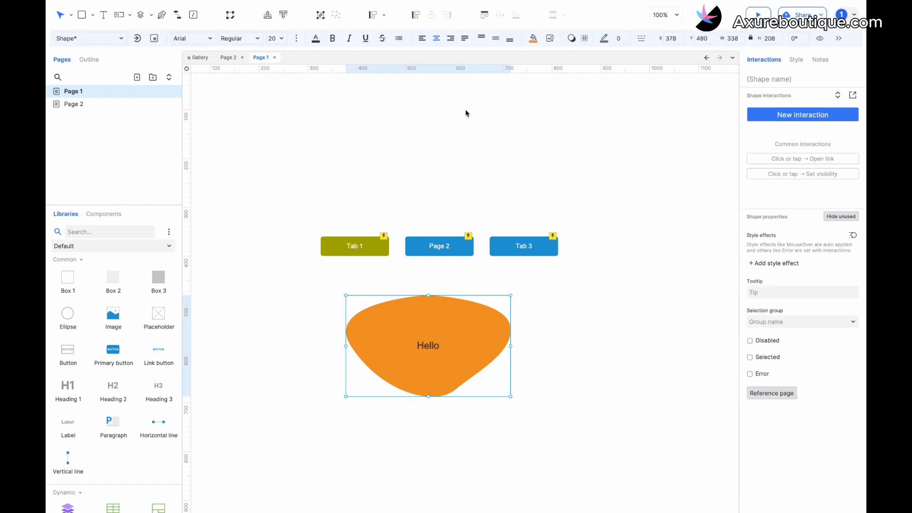
Rotate the orange shape together with its text to 22°
left_click(796, 59)
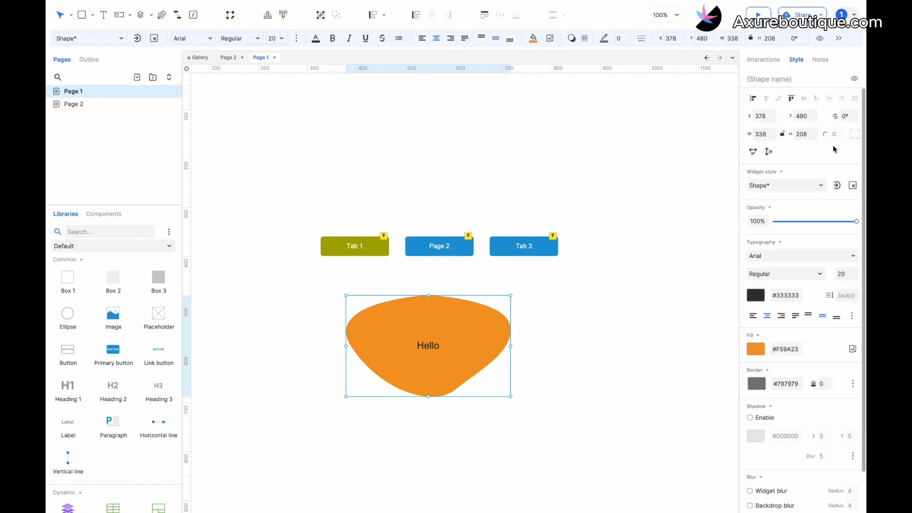
left_click(858, 113)
left_click_drag(859, 114, 859, 114)
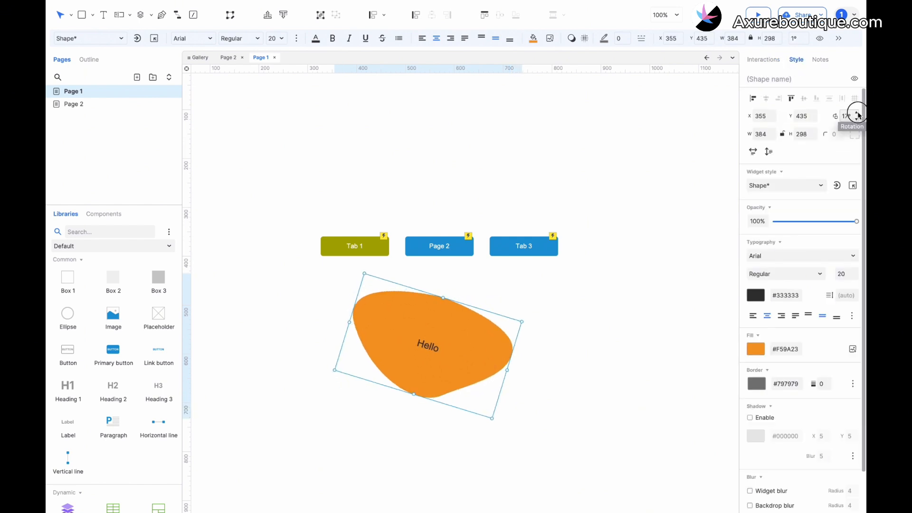
left_click(572, 356)
left_click(428, 345)
left_click(427, 345)
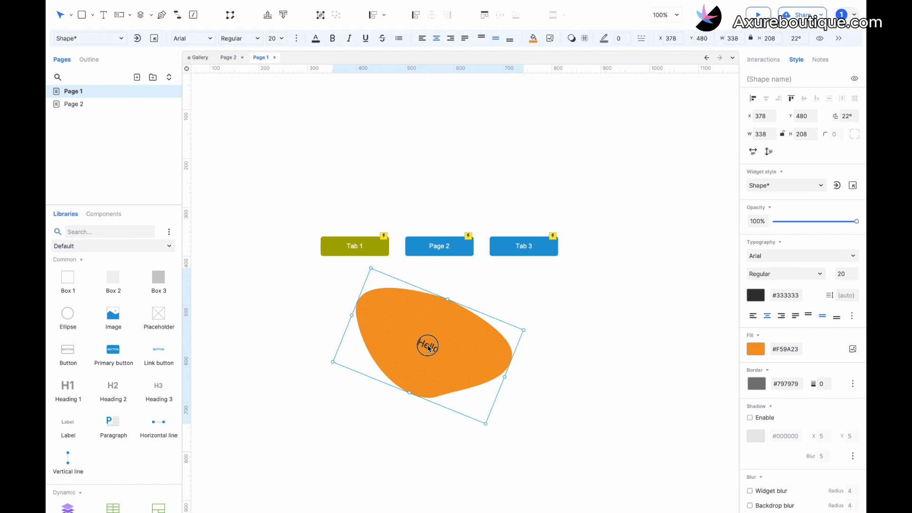
left_click(500, 306)
Try resetting the rotated orange shape's text to 0°, and undo the reset
left_click(453, 335)
right_click(453, 334)
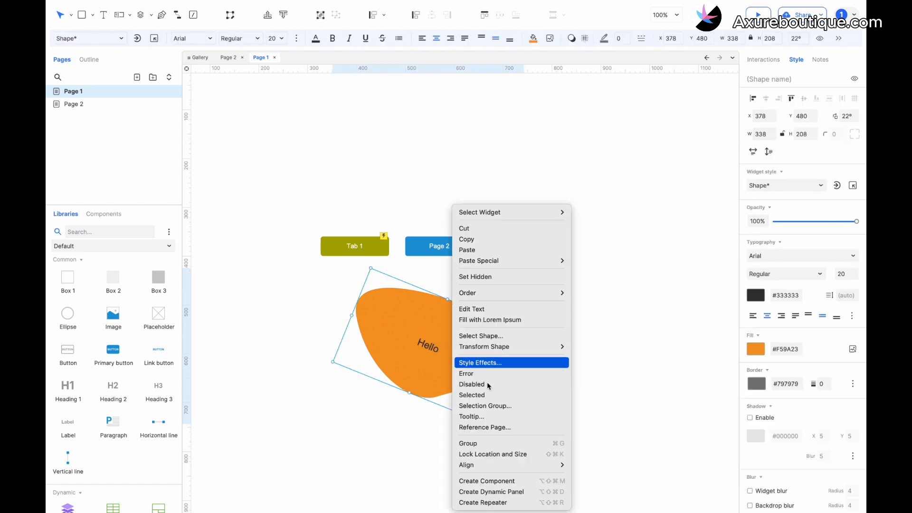
mouse_move(508, 350)
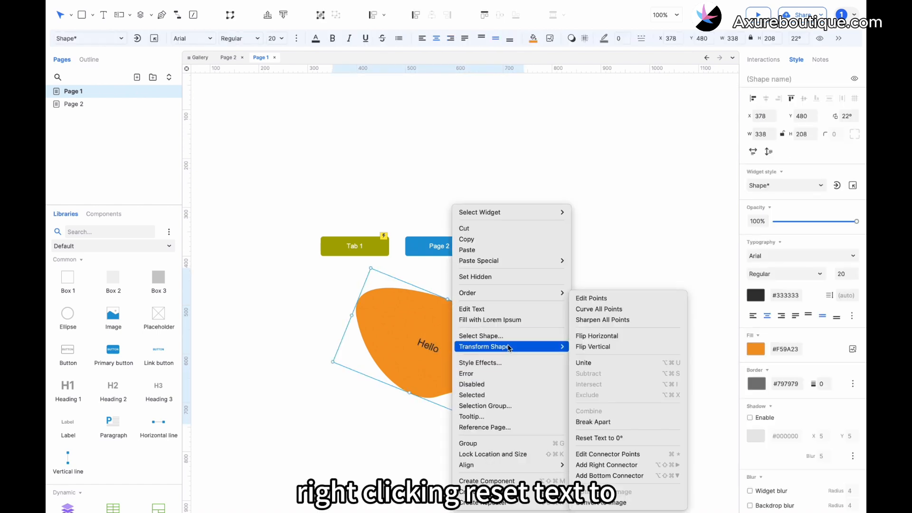
left_click(621, 440)
left_click(607, 317)
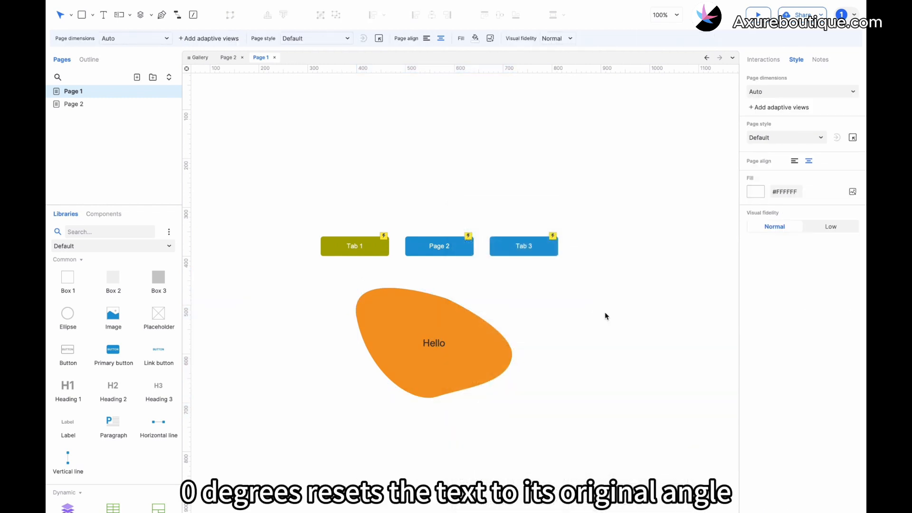
key("ctrl+z")
left_click(607, 317)
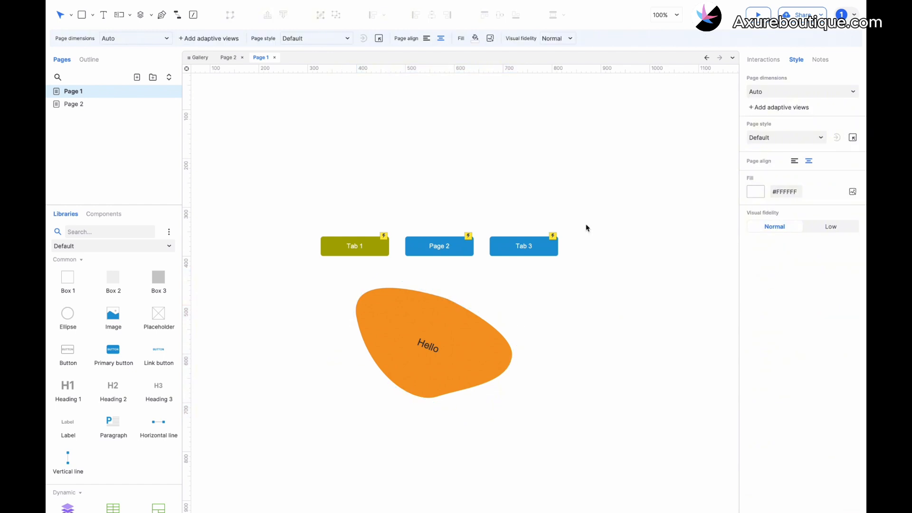